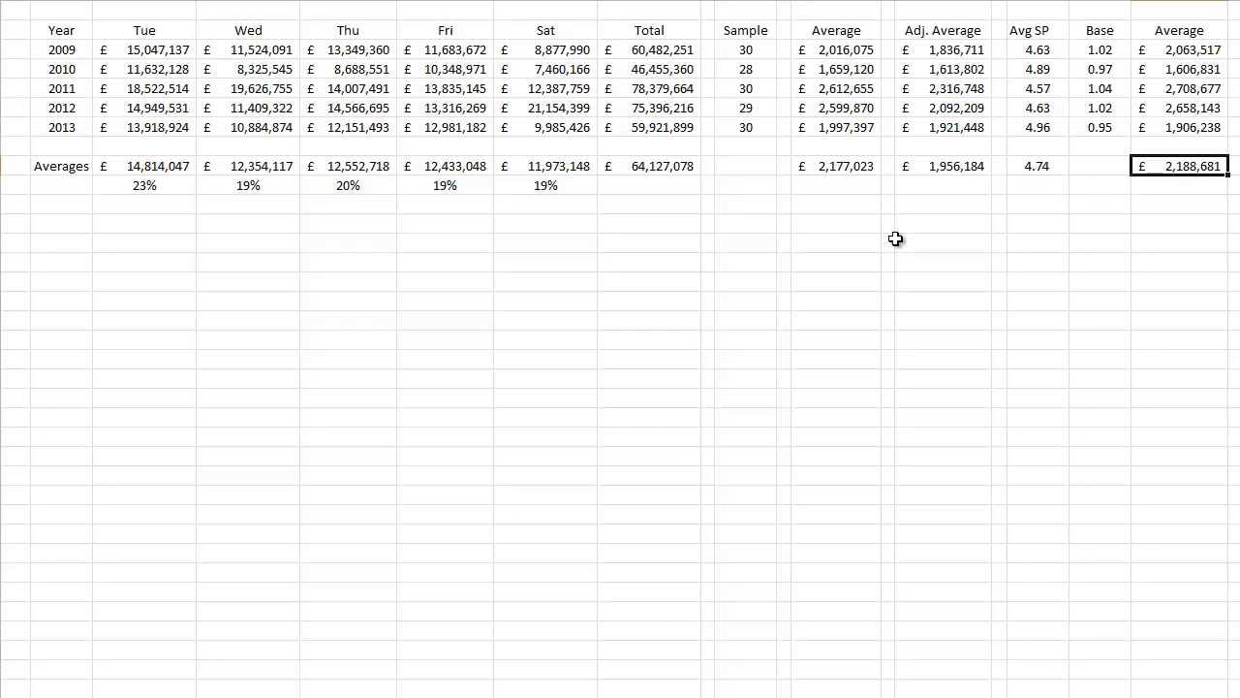
Review the totals, sample sizes and average columns for 2009 and 2010 in the yearly summary table.
{"action": "left_click", "coordinate": [839, 204]}
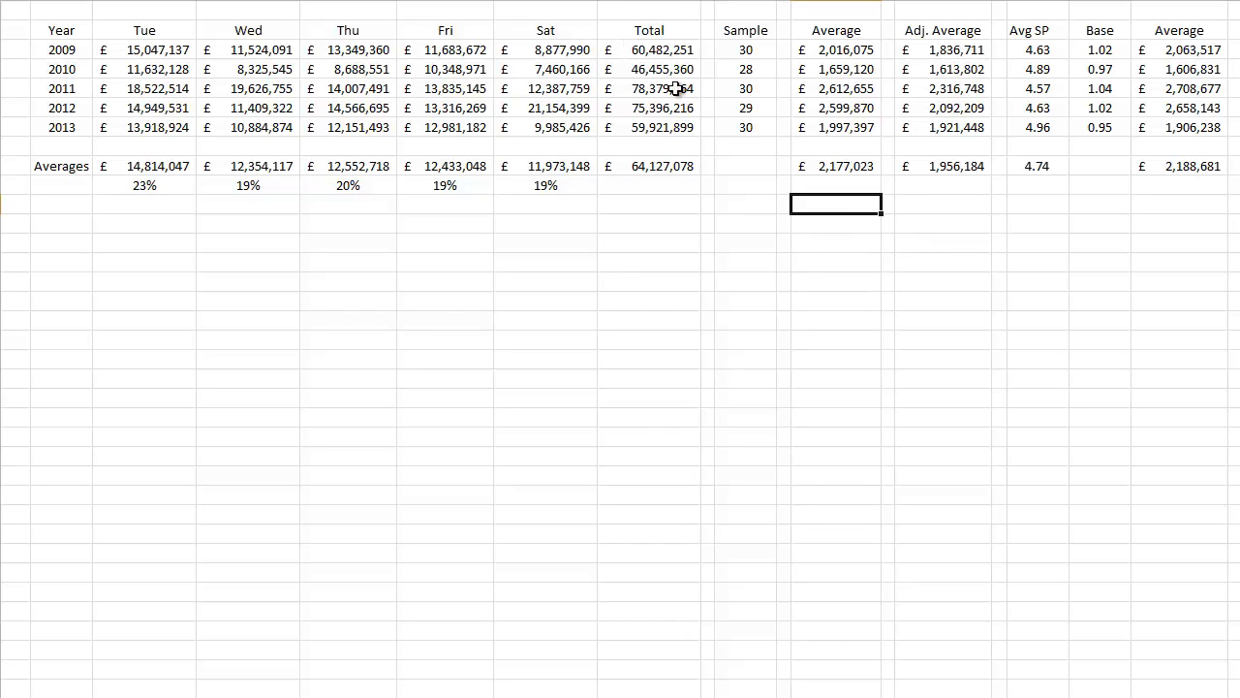
{"action": "mouse_move", "coordinate": [732, 68]}
{"action": "left_mouse_down"}
{"action": "mouse_move", "coordinate": [729, 105]}
{"action": "mouse_move", "coordinate": [728, 75]}
{"action": "left_mouse_up"}
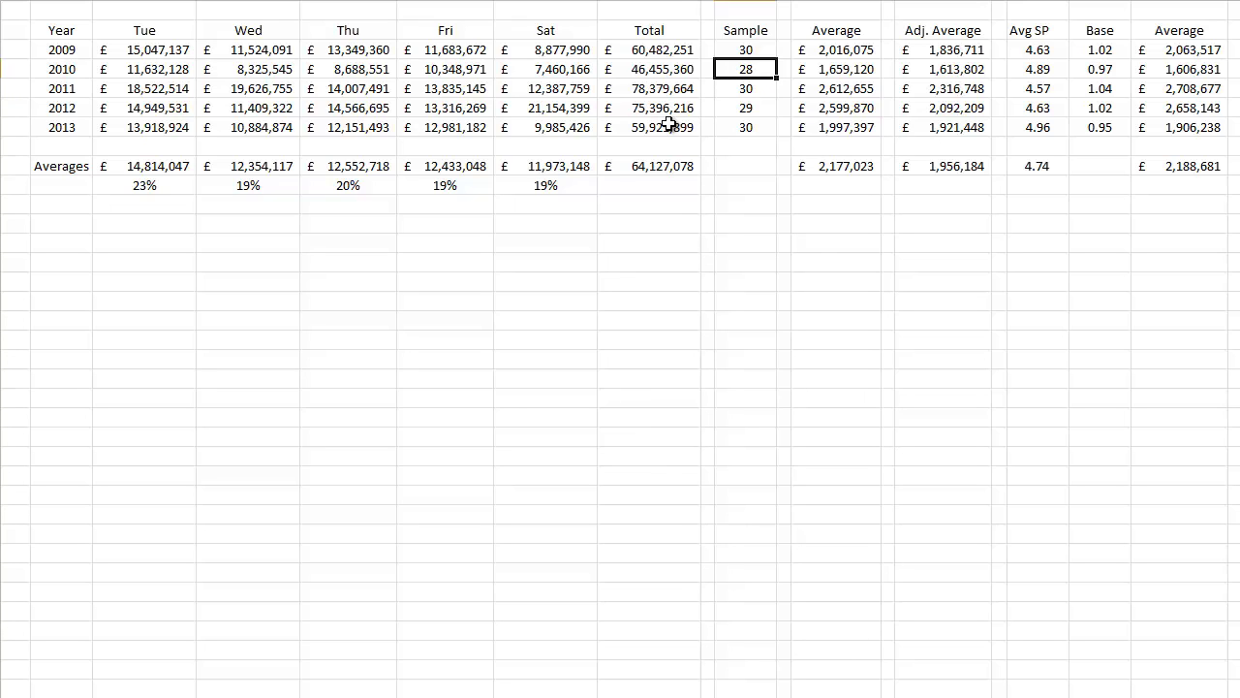
{"action": "left_click", "coordinate": [659, 53]}
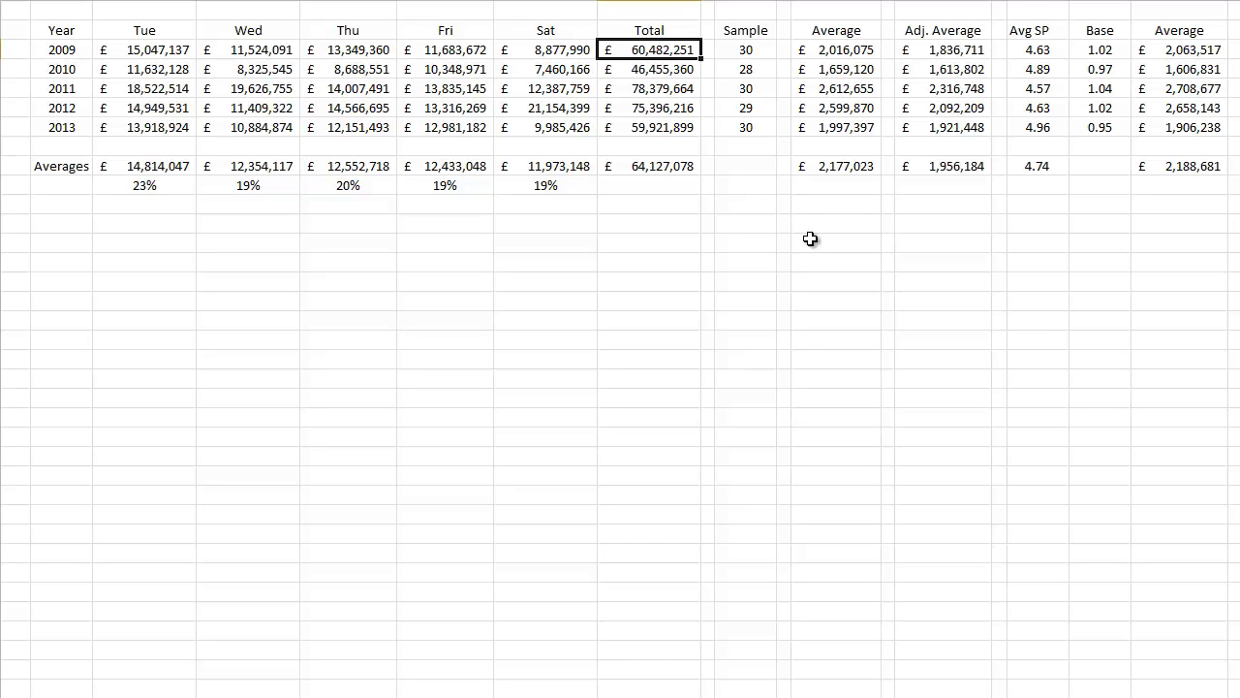
{"action": "key", "text": "Down"}
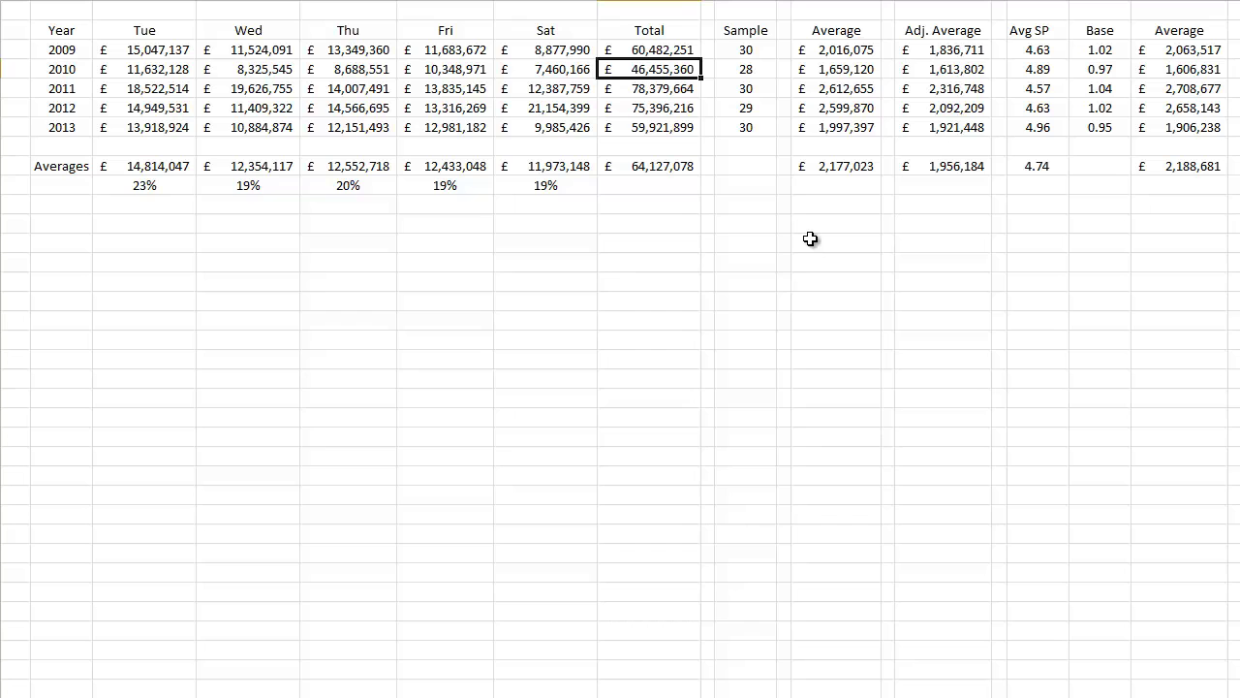
{"action": "left_click_drag", "start_coordinate": [828, 69], "coordinate": [1180, 74]}
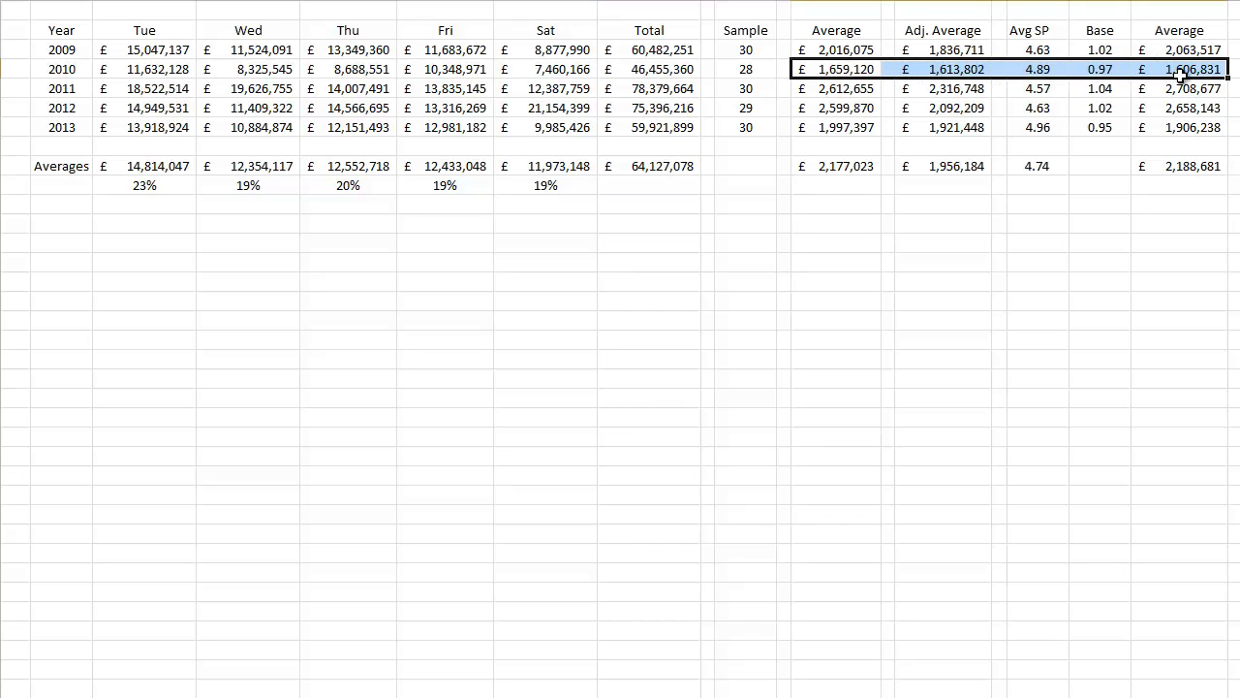
{"action": "left_click", "coordinate": [630, 74]}
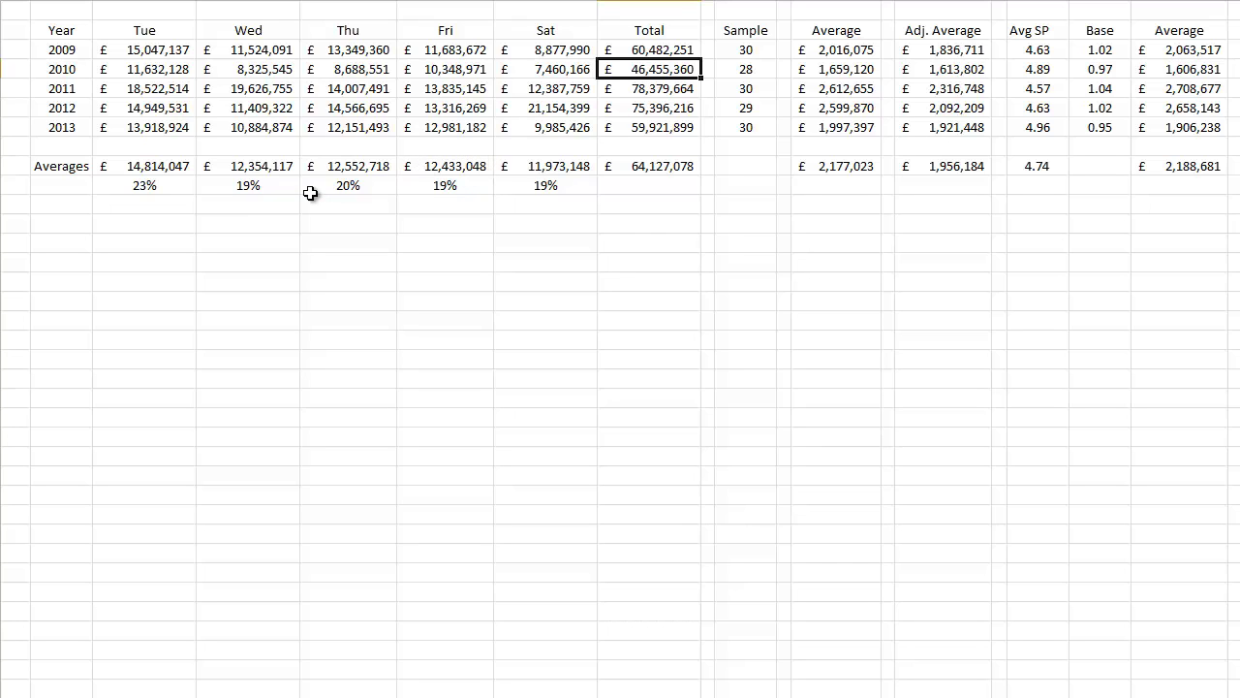
Examine the Tuesday to Saturday percentage shares and the Tuesday volumes for 2009 to 2013.
{"action": "left_click_drag", "start_coordinate": [151, 186], "coordinate": [511, 187]}
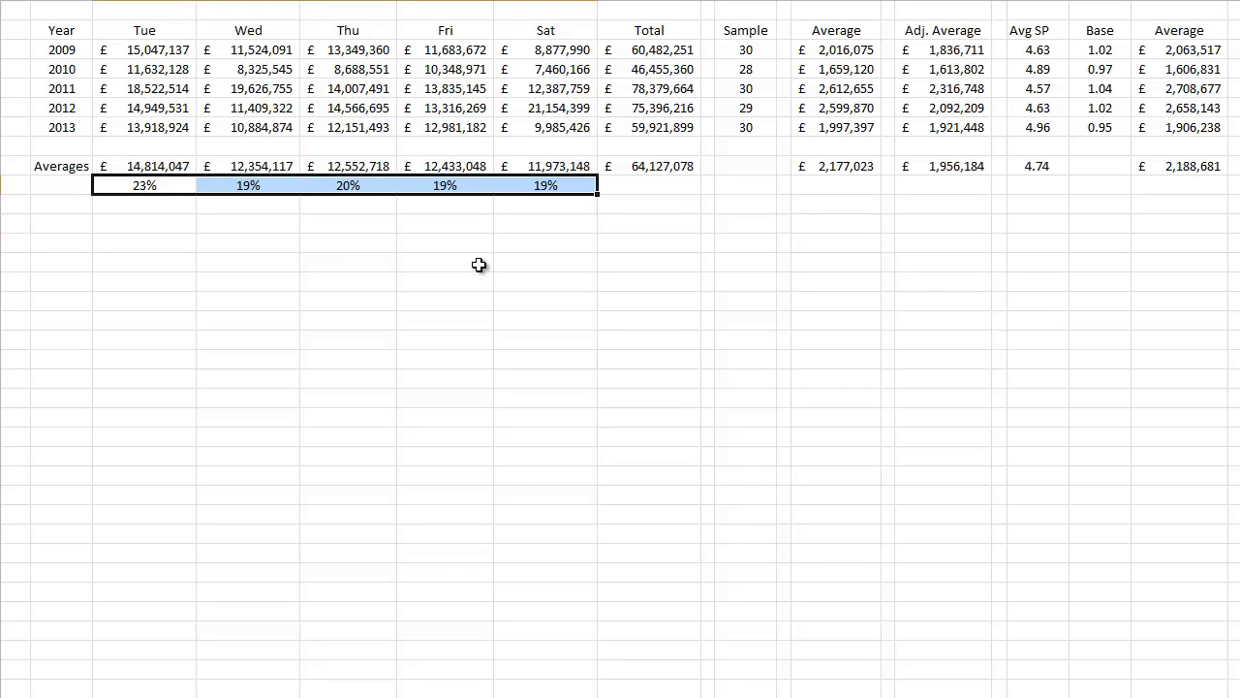
{"action": "left_click", "coordinate": [170, 186]}
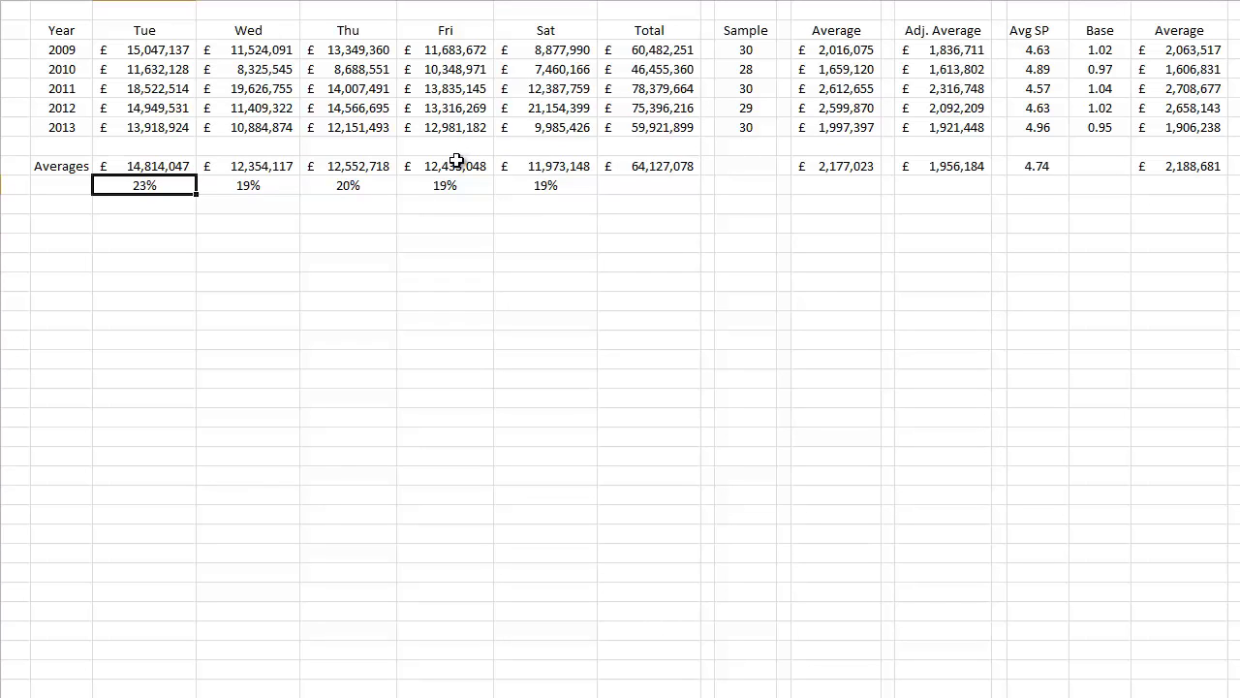
{"action": "left_click_drag", "start_coordinate": [171, 48], "coordinate": [161, 132]}
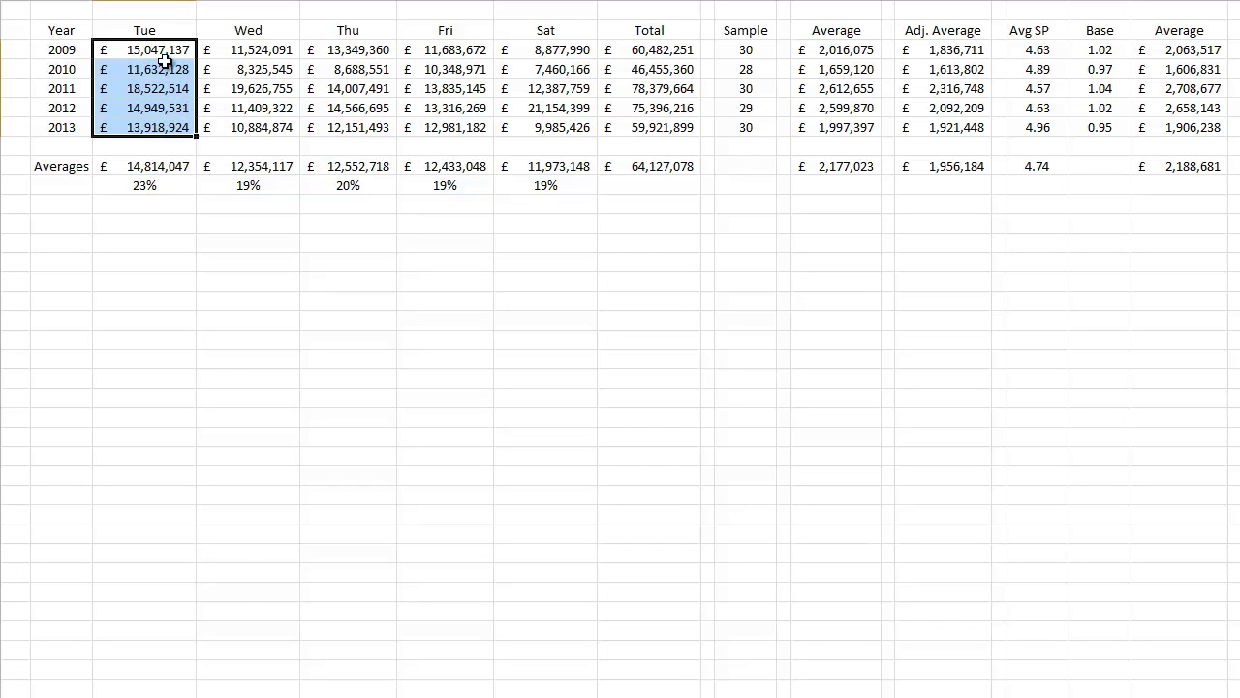
{"action": "left_click_drag", "start_coordinate": [159, 51], "coordinate": [158, 146]}
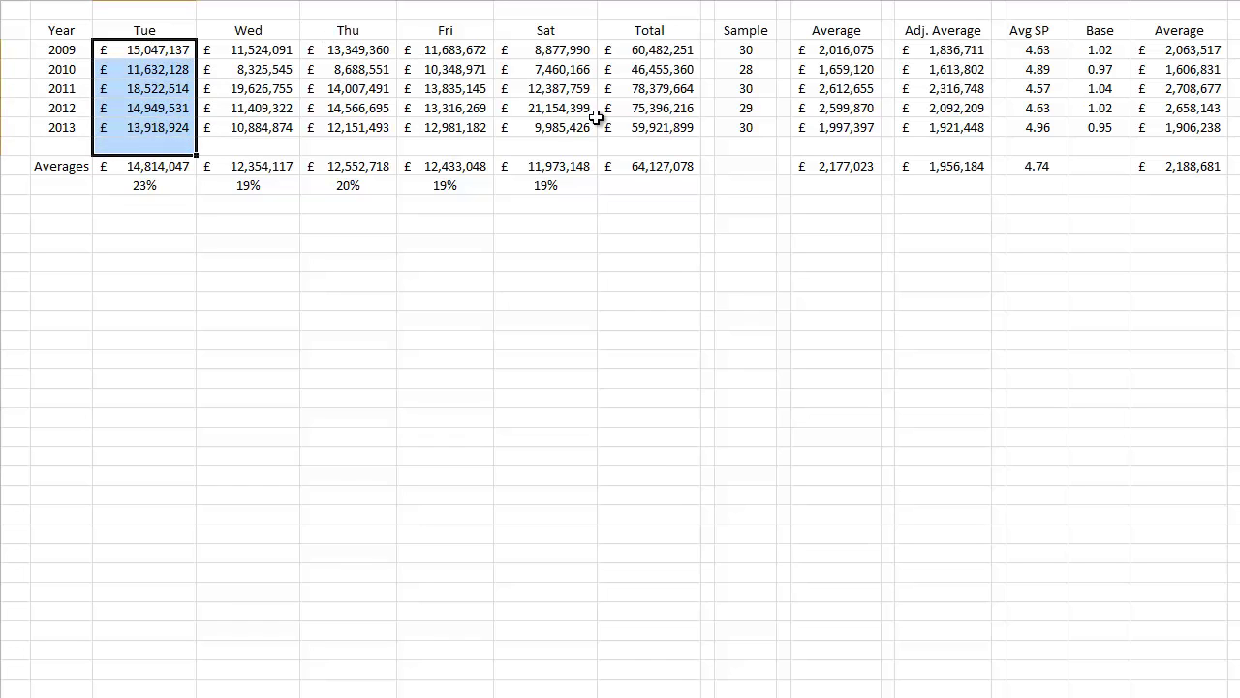
{"action": "left_click", "coordinate": [145, 127]}
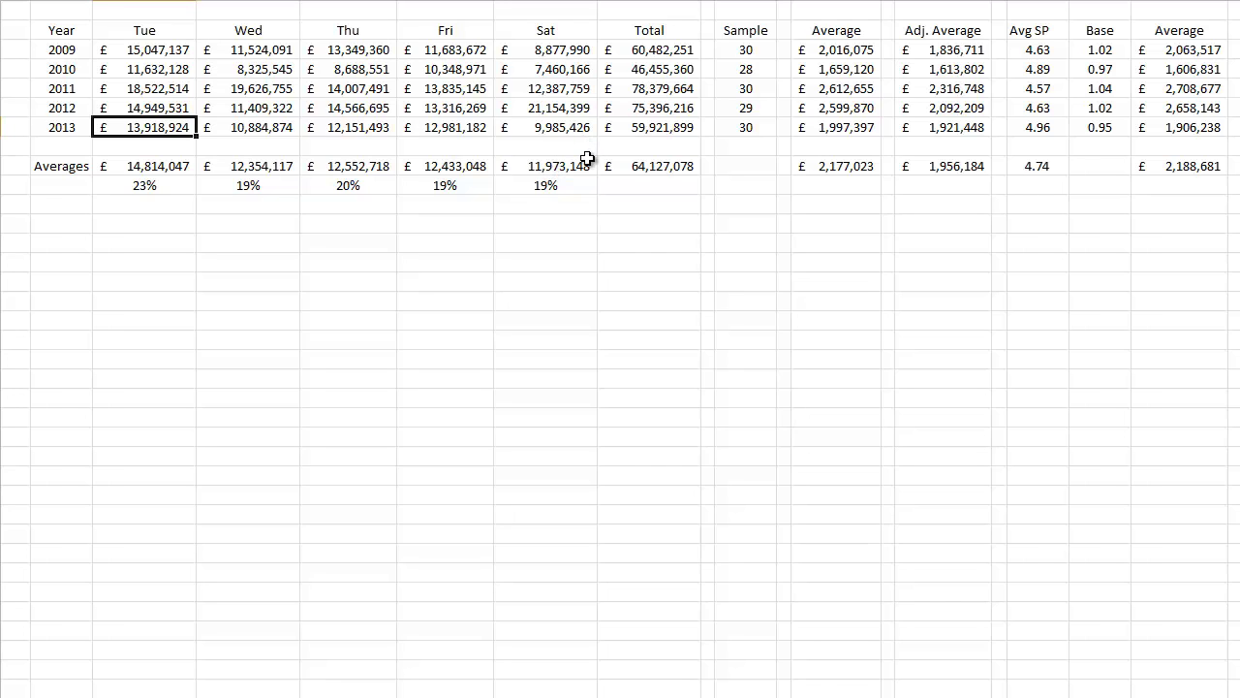
Compare the 2011 and 2012 Saturday volumes and the Saturday average with the Tuesday and Wednesday volumes of the first years.
{"action": "left_click_drag", "start_coordinate": [565, 89], "coordinate": [562, 107]}
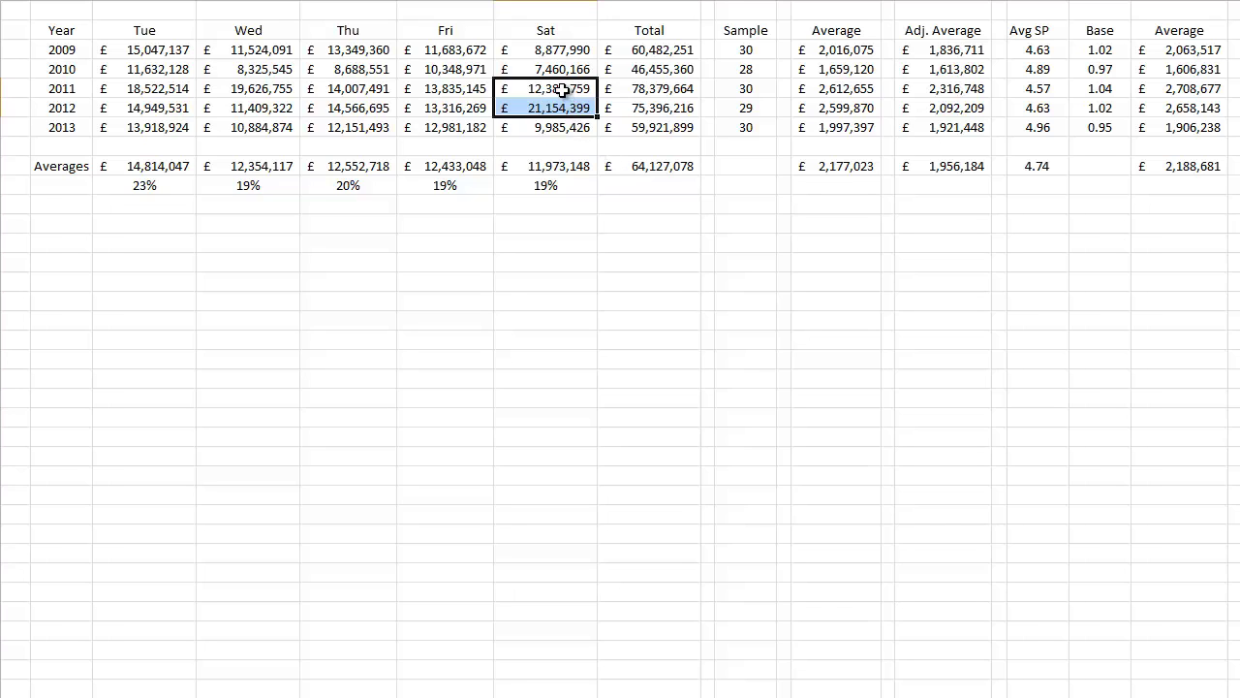
{"action": "left_click_drag", "start_coordinate": [568, 85], "coordinate": [562, 110]}
{"action": "left_click", "coordinate": [549, 165]}
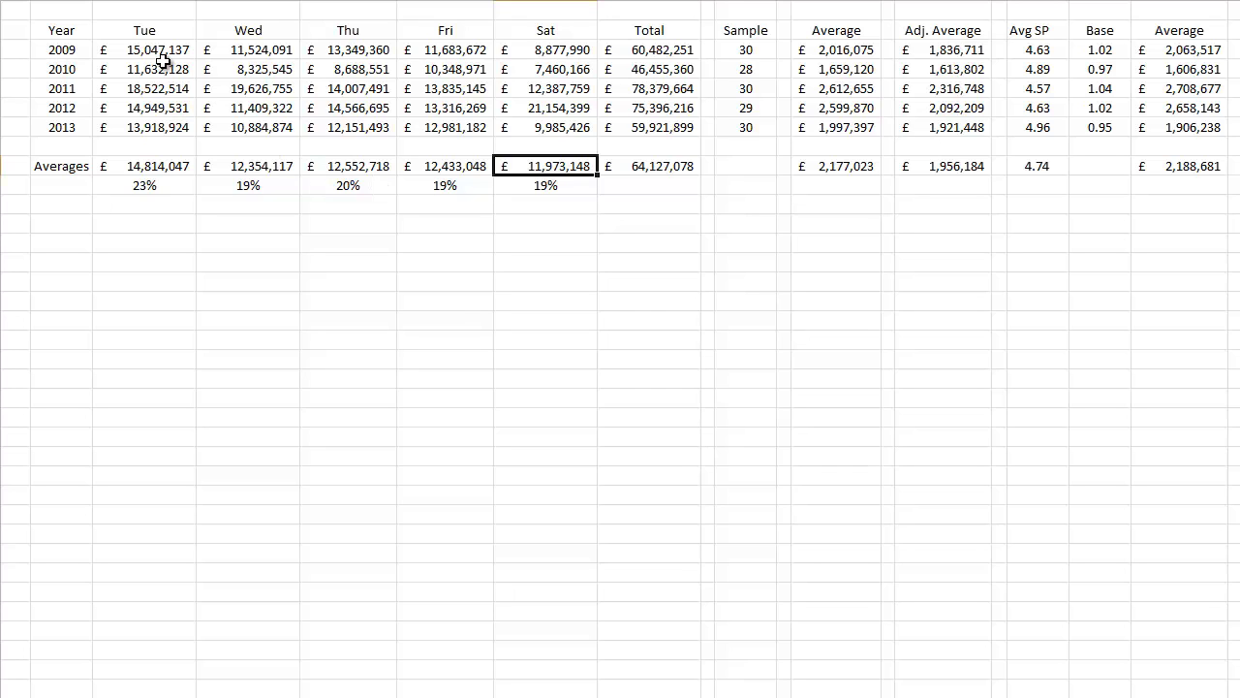
{"action": "left_click_drag", "start_coordinate": [166, 50], "coordinate": [171, 86]}
{"action": "left_click", "coordinate": [248, 76]}
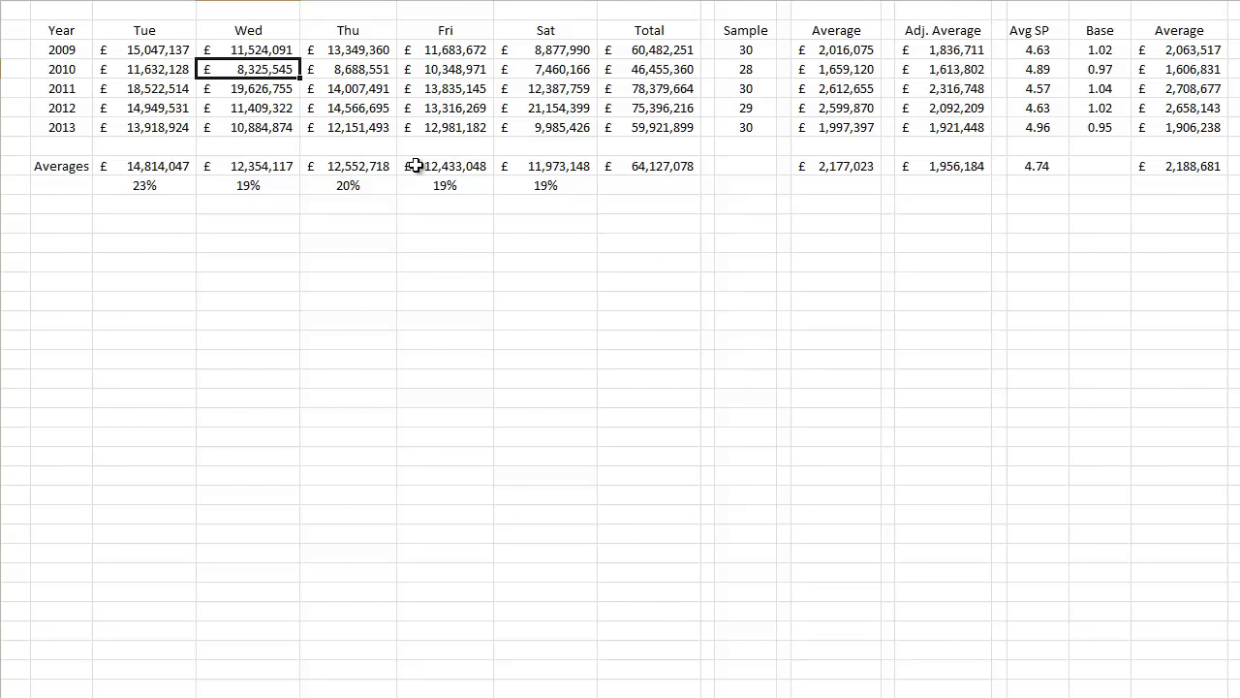
Open the 2013 race sheet and examine the Group races listed for 18 to 20 June.
{"action": "key", "text": "ctrl+Page_Down"}
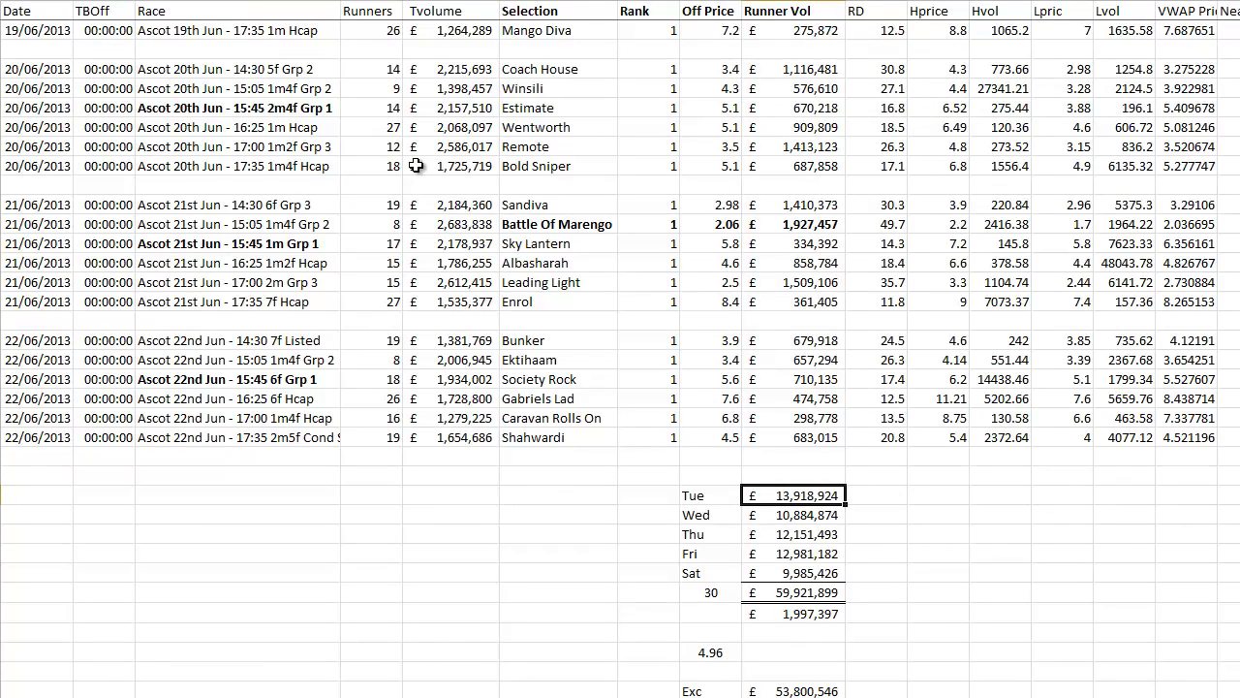
{"action": "scroll", "coordinate": [416, 165], "scroll_direction": "up", "scroll_amount": 4}
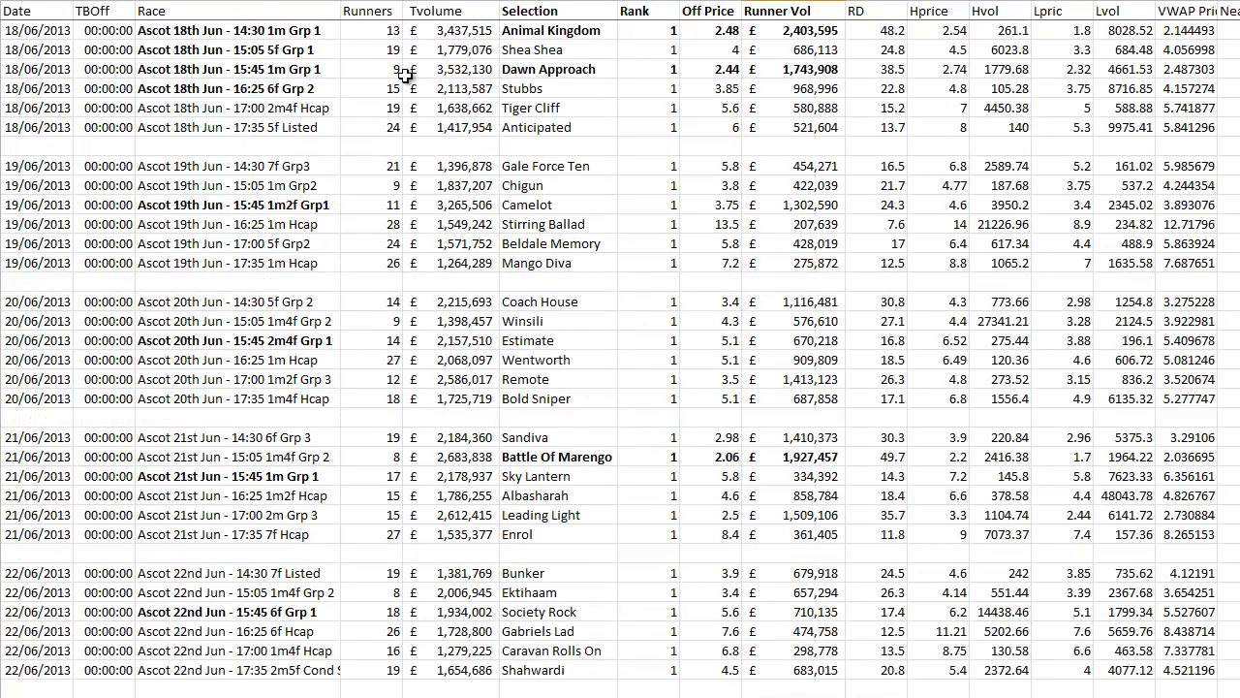
{"action": "left_click_drag", "start_coordinate": [324, 31], "coordinate": [319, 88]}
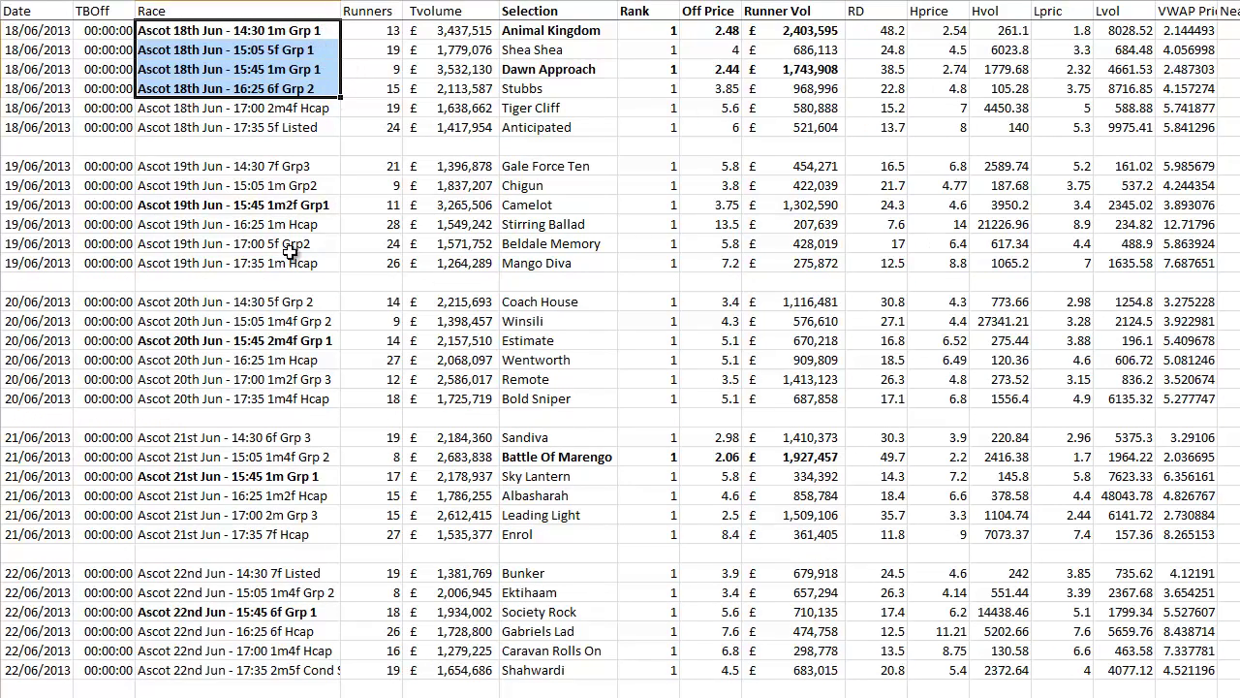
{"action": "left_click", "coordinate": [283, 204]}
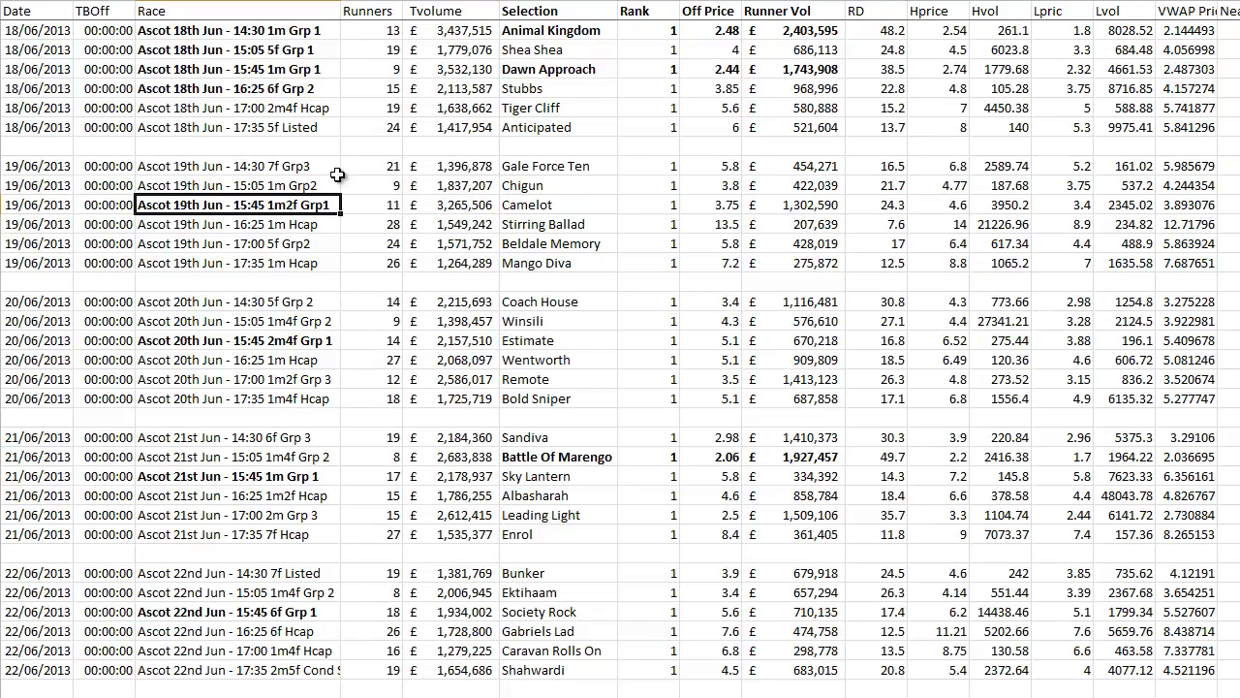
{"action": "left_click_drag", "start_coordinate": [318, 165], "coordinate": [316, 187]}
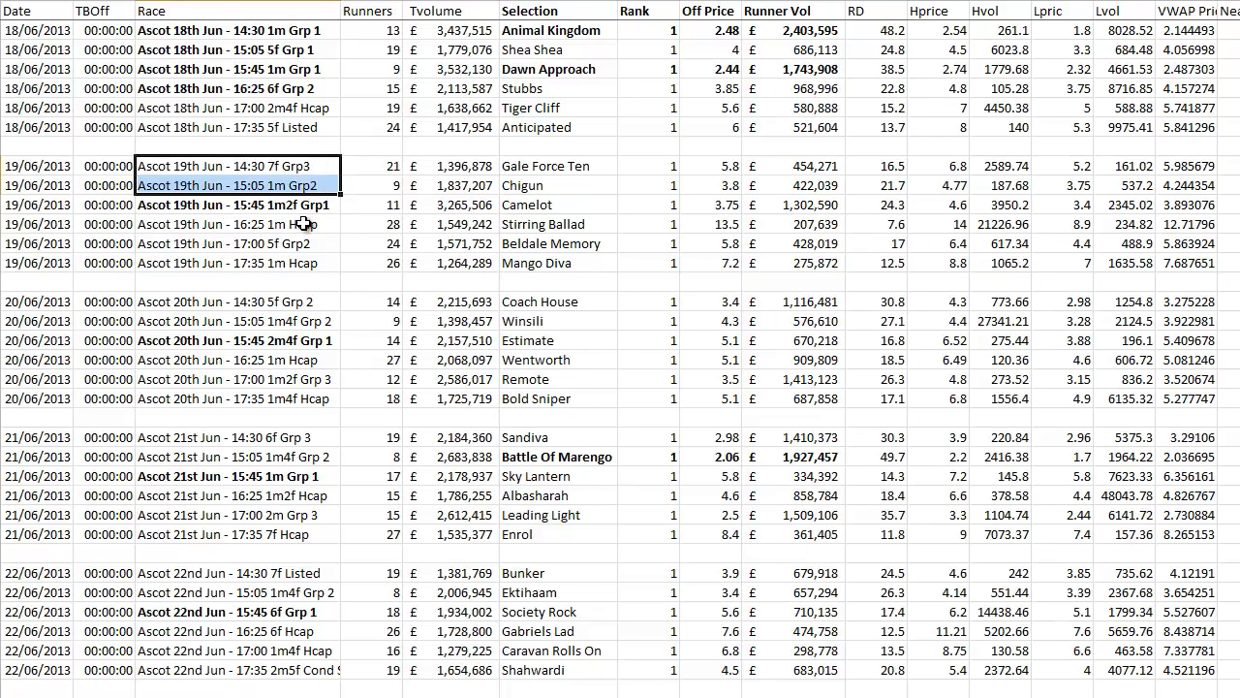
{"action": "left_click", "coordinate": [308, 341]}
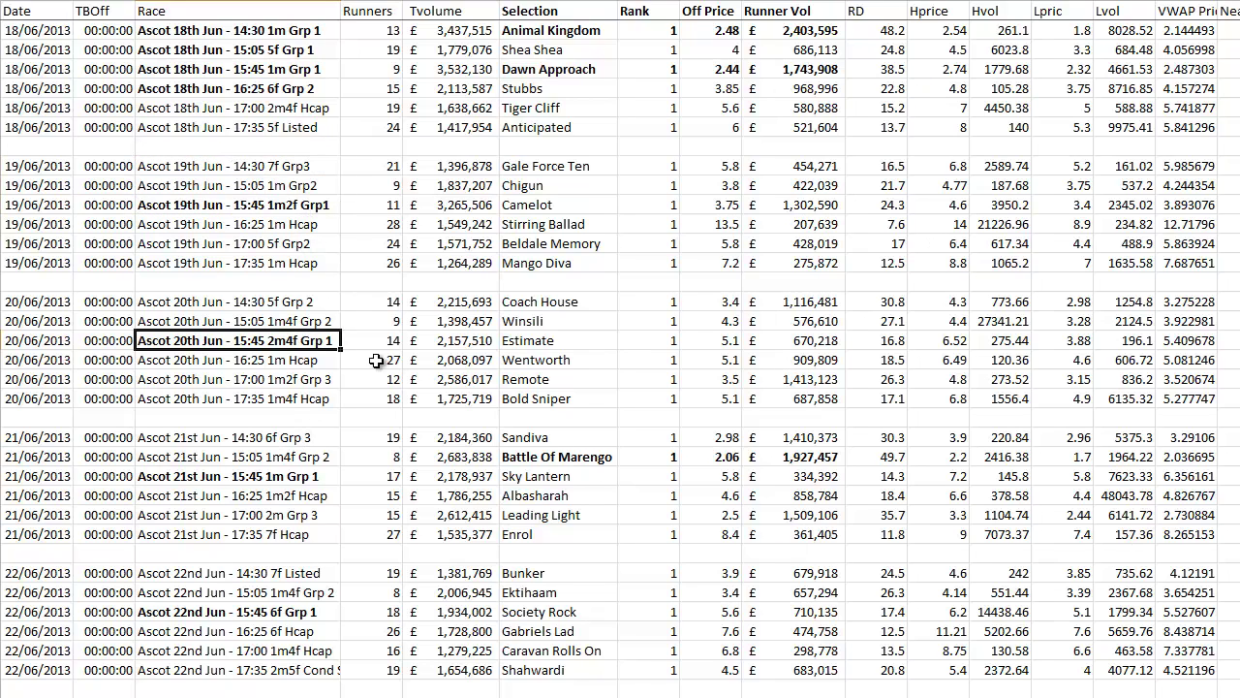
Compare the runners and traded volume of the 15:45 Group 1 race on each day from 18 to 22 June 2013.
{"action": "left_click", "coordinate": [288, 205]}
{"action": "left_click_drag", "start_coordinate": [445, 206], "coordinate": [280, 208]}
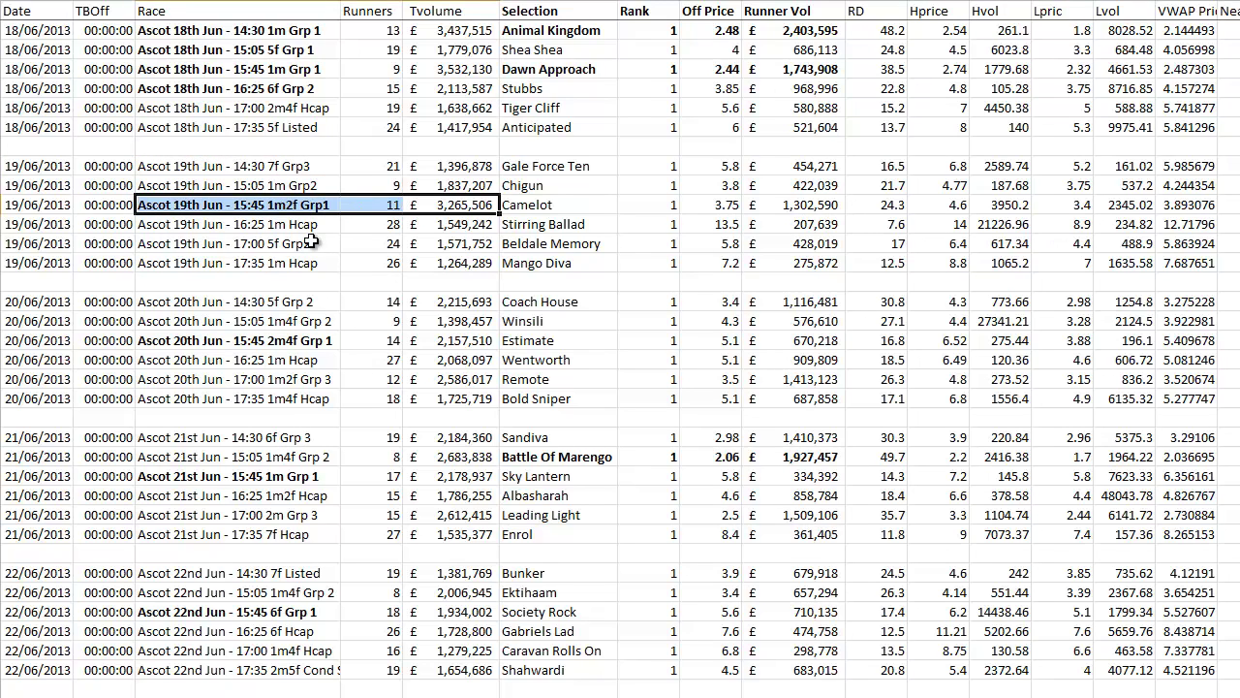
{"action": "left_click_drag", "start_coordinate": [445, 341], "coordinate": [258, 340]}
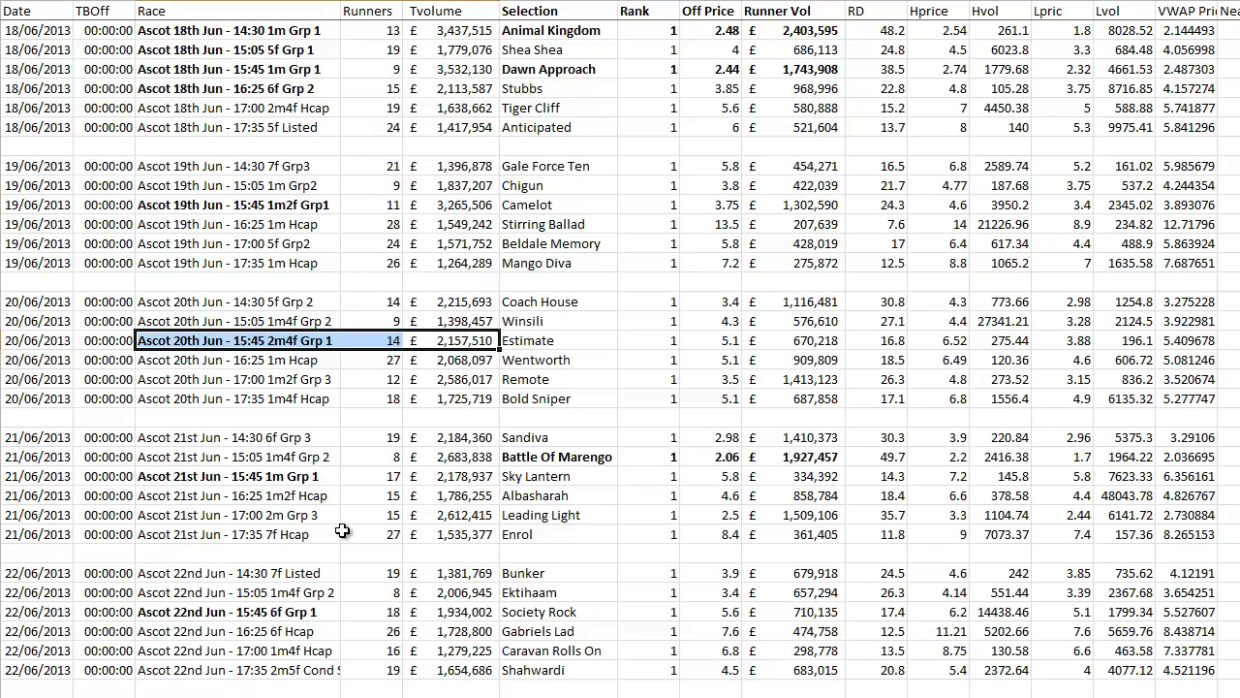
{"action": "left_click_drag", "start_coordinate": [410, 475], "coordinate": [238, 475]}
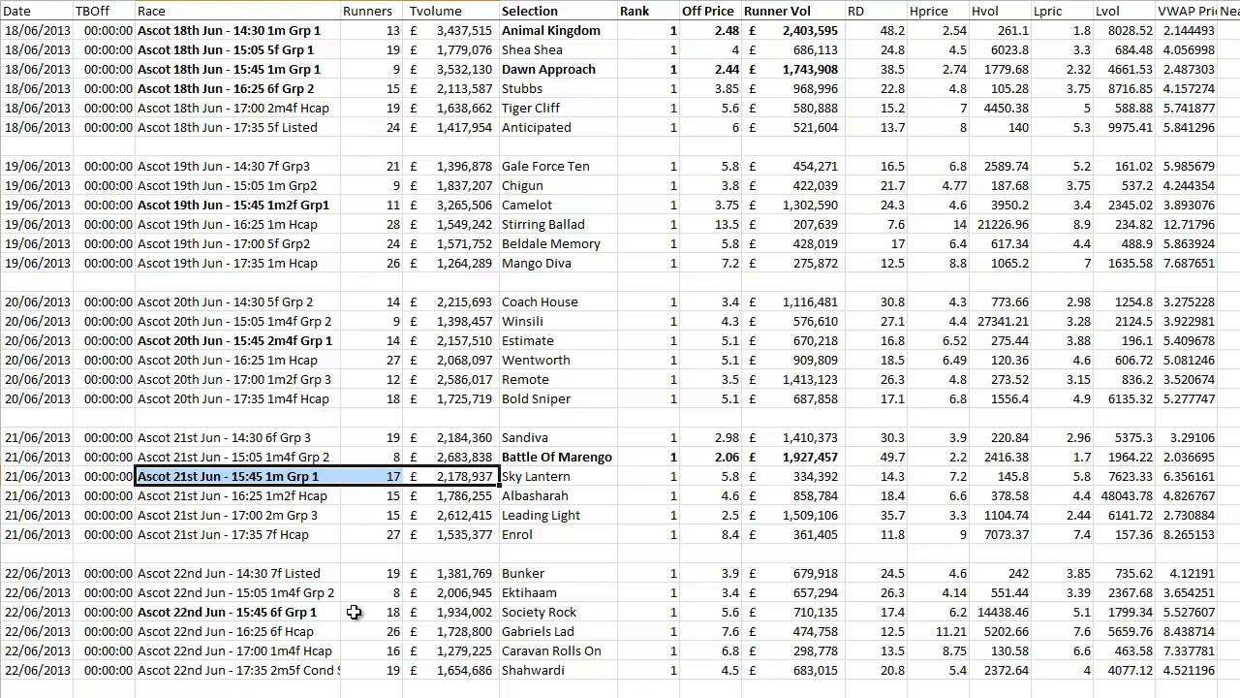
{"action": "left_click_drag", "start_coordinate": [444, 611], "coordinate": [324, 611]}
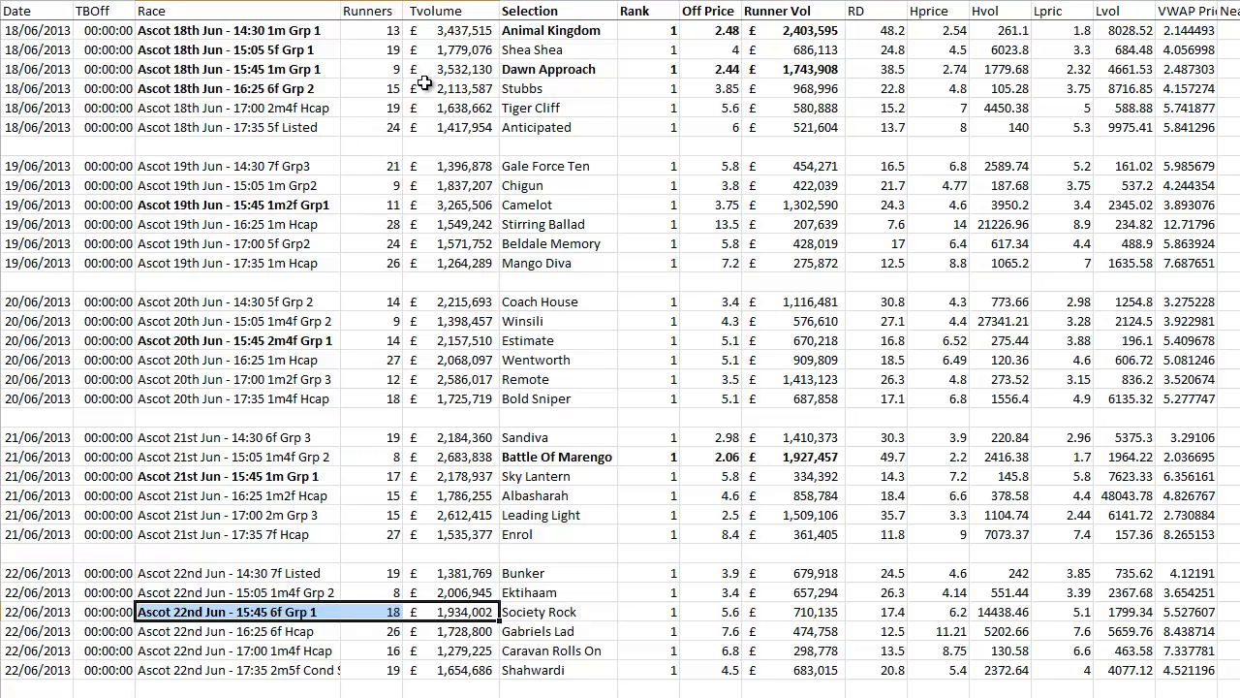
{"action": "left_click_drag", "start_coordinate": [426, 70], "coordinate": [293, 74]}
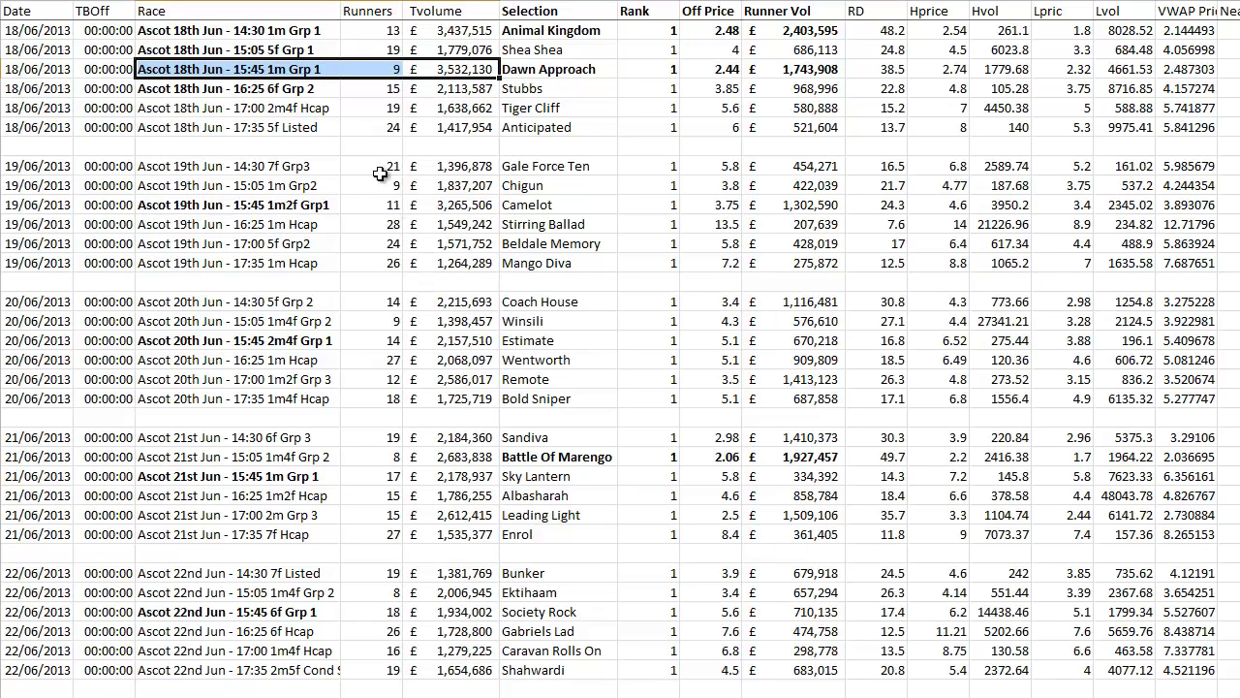
Examine the first three races of 18 June 2013 and the off price and runner volume of Animal Kingdom and Dawn Approach.
{"action": "left_click_drag", "start_coordinate": [315, 37], "coordinate": [310, 64]}
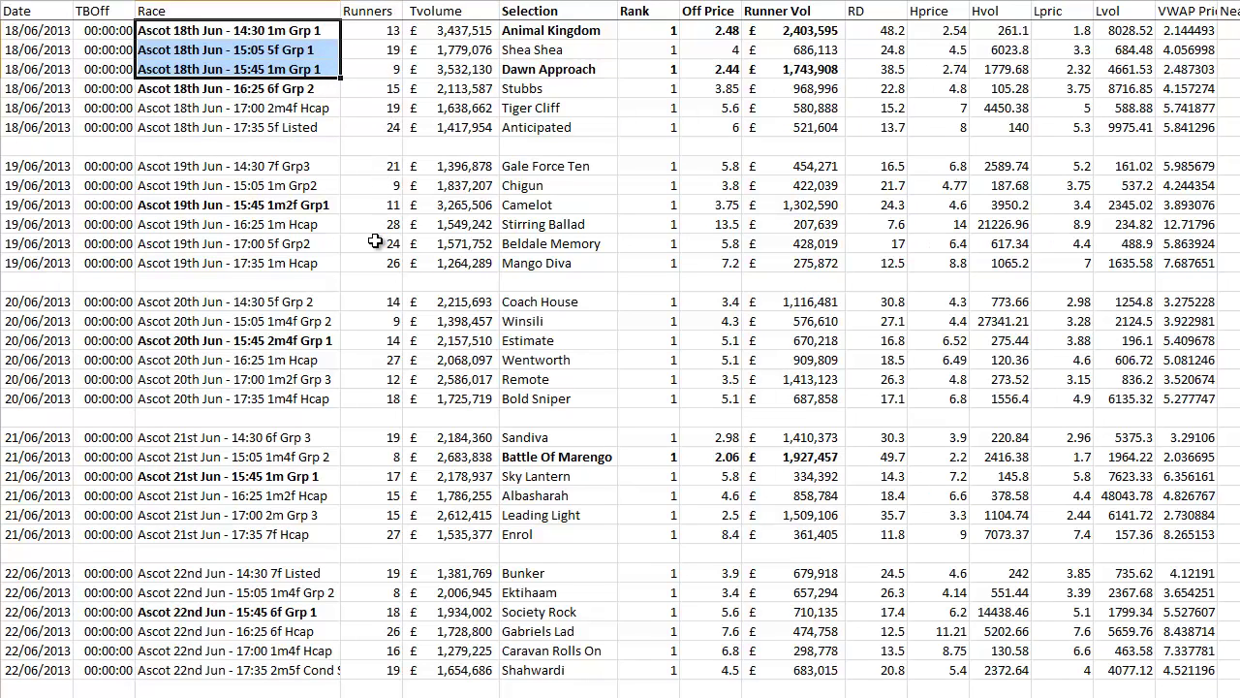
{"action": "left_click", "coordinate": [603, 170]}
{"action": "left_click", "coordinate": [583, 31]}
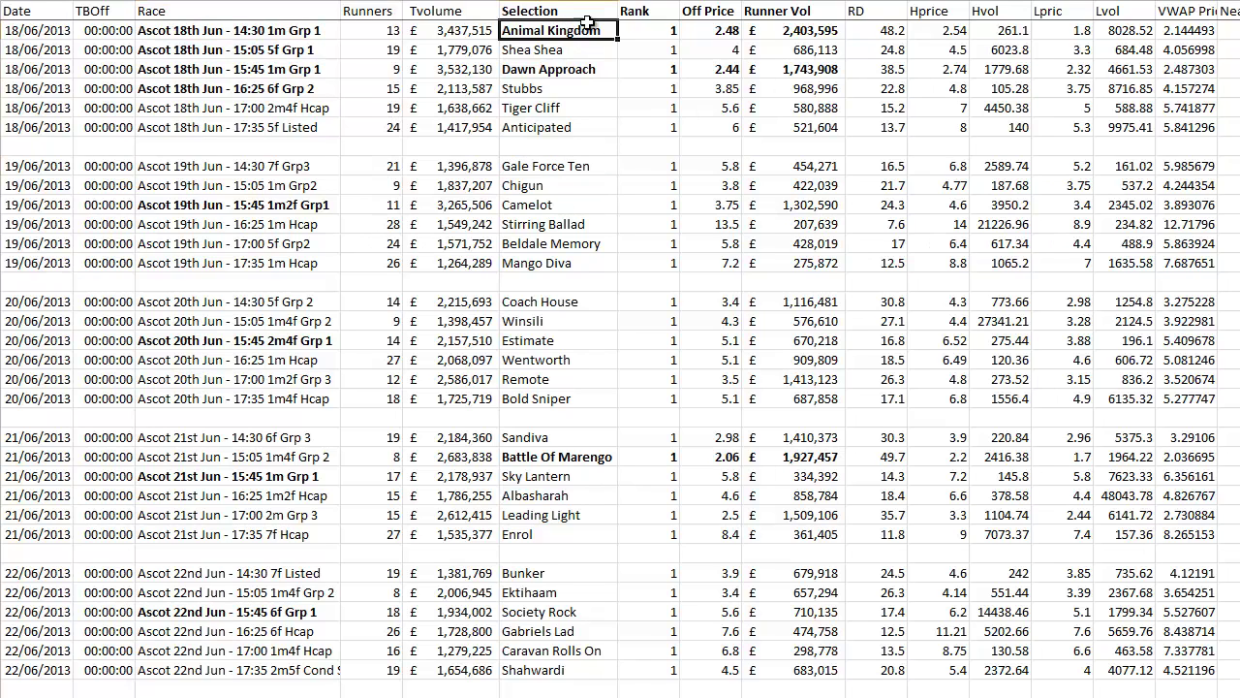
{"action": "left_click_drag", "start_coordinate": [587, 22], "coordinate": [775, 36]}
{"action": "left_click_drag", "start_coordinate": [551, 70], "coordinate": [775, 76]}
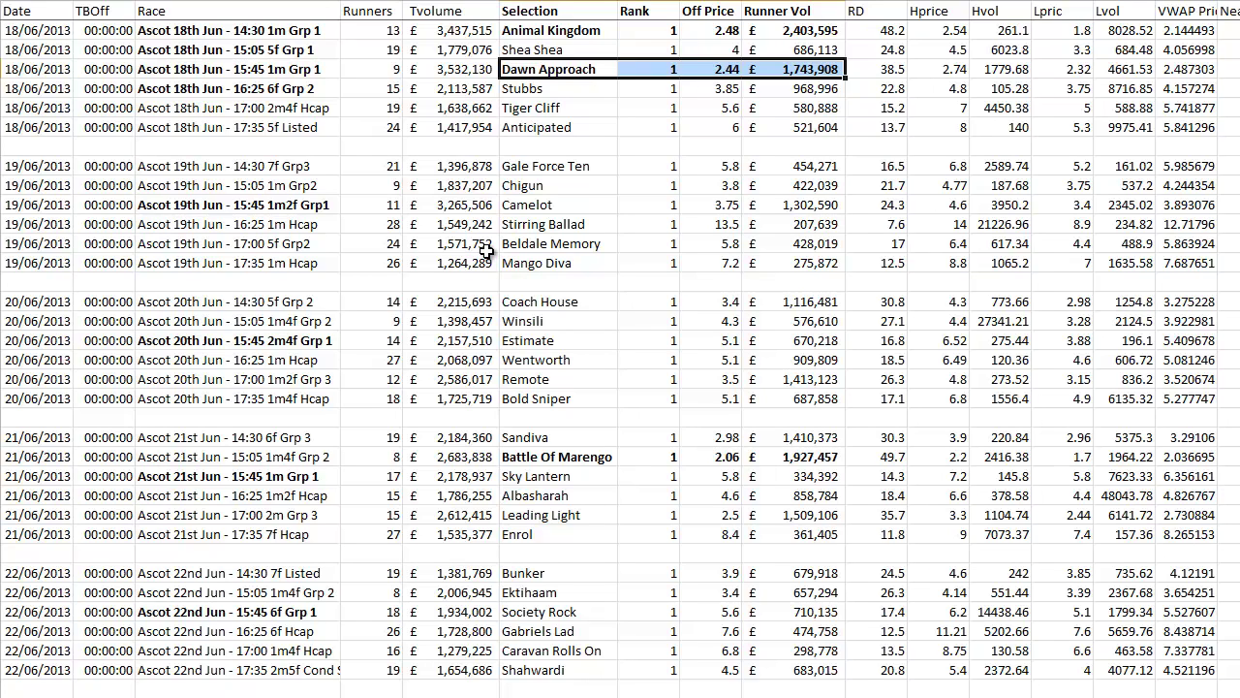
Switch to the 2012 race sheet and examine Frankel's off price, runner volume and total race volume in its first row.
{"action": "key", "text": "ctrl+Page_Up"}
{"action": "key", "text": "Up"}
{"action": "key", "text": "Up"}
{"action": "key", "text": "Up"}
{"action": "key", "text": "Up"}
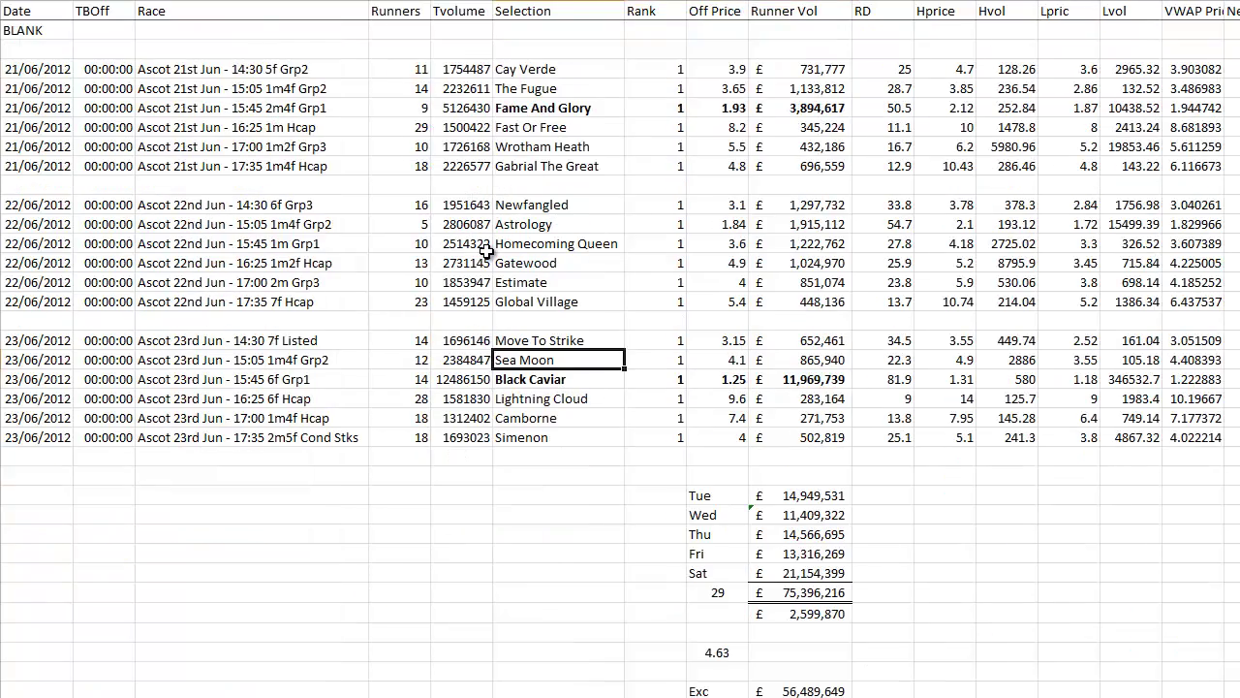
{"action": "key", "text": "Up"}
{"action": "key", "text": "Up"}
{"action": "key", "text": "Up"}
{"action": "key", "text": "Up"}
{"action": "key", "text": "Up"}
{"action": "key", "text": "Up"}
{"action": "key", "text": "Up"}
{"action": "key", "text": "Up"}
{"action": "key", "text": "Up"}
{"action": "key", "text": "Up"}
{"action": "key", "text": "Up"}
{"action": "key", "text": "Up"}
{"action": "key", "text": "Up"}
{"action": "key", "text": "Up"}
{"action": "key", "text": "Up"}
{"action": "key", "text": "Up"}
{"action": "key", "text": "Up"}
{"action": "key", "text": "Up"}
{"action": "key", "text": "Up"}
{"action": "key", "text": "Up"}
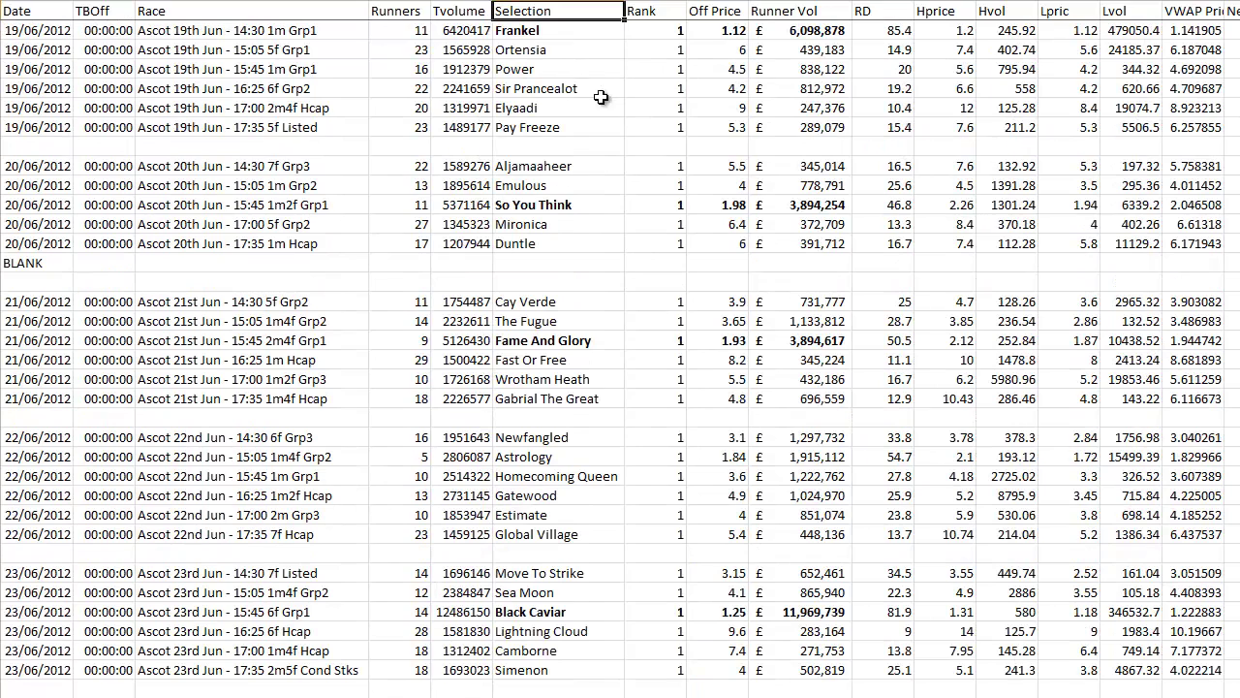
{"action": "left_click_drag", "start_coordinate": [521, 34], "coordinate": [834, 31]}
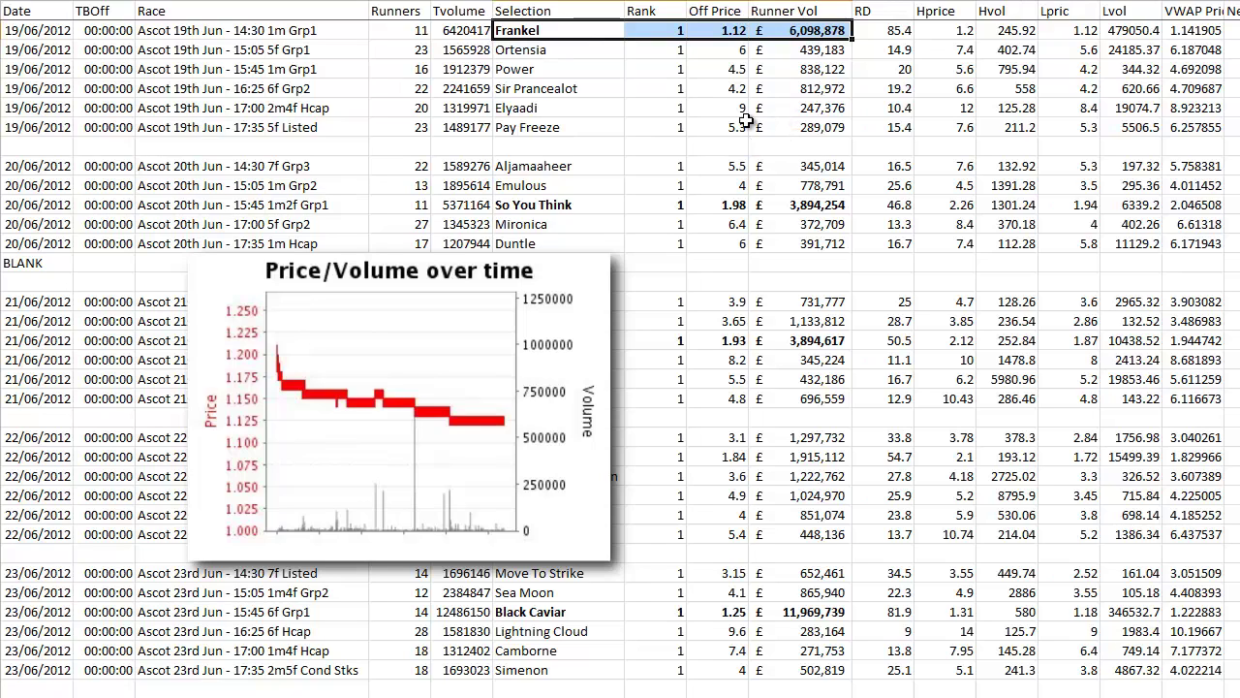
{"action": "left_click", "coordinate": [787, 32]}
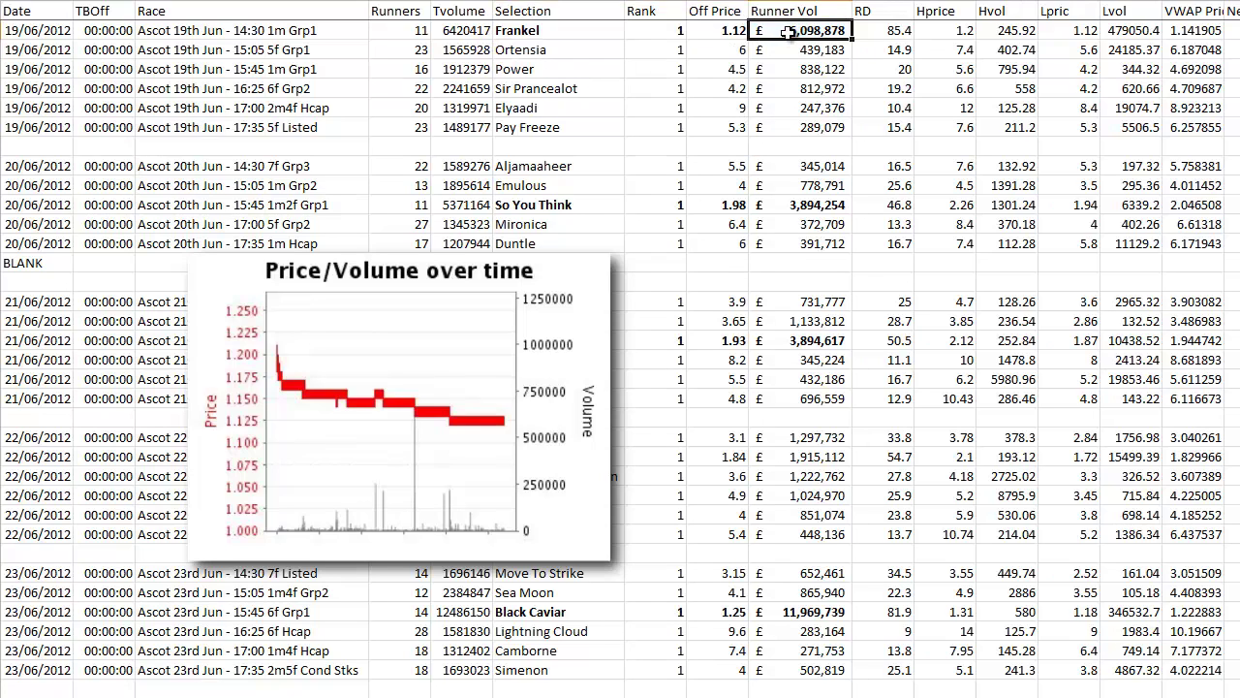
{"action": "left_click", "coordinate": [476, 30]}
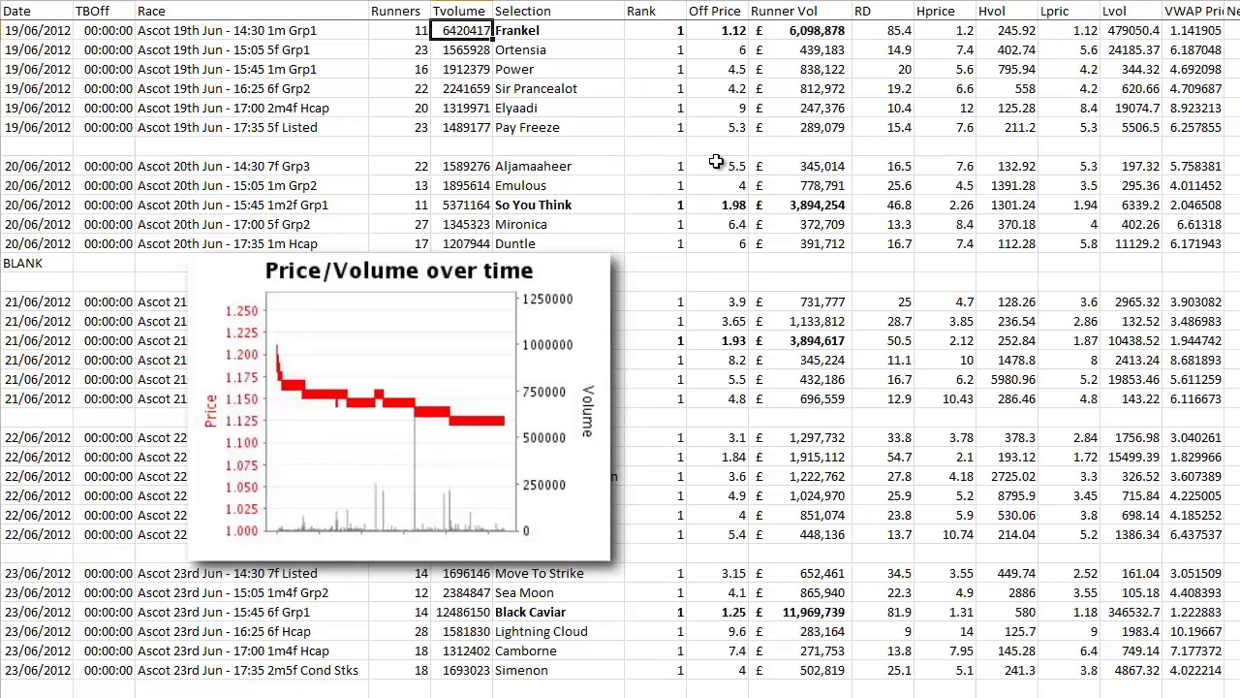
Find Black Caviar's race of 23 June 2012 and examine the runner's off price and runner volume.
{"action": "scroll", "coordinate": [715, 162], "scroll_direction": "down", "scroll_amount": 3}
{"action": "scroll", "coordinate": [715, 162], "scroll_direction": "down", "scroll_amount": 1}
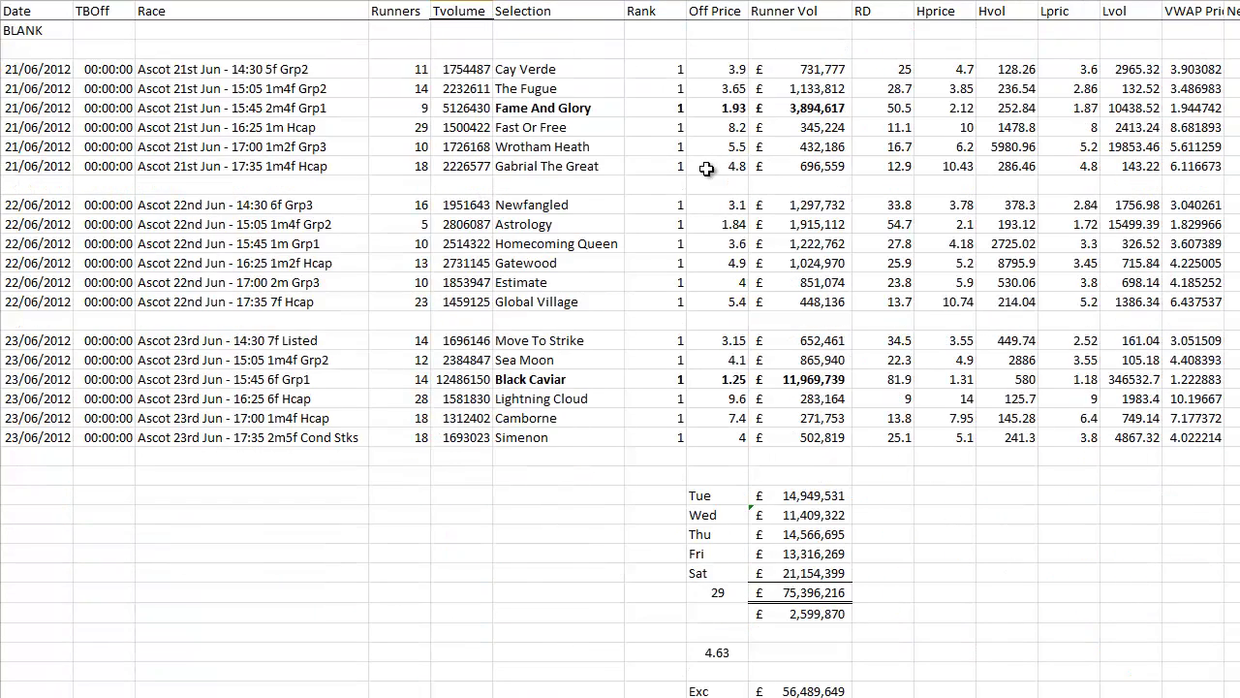
{"action": "scroll", "coordinate": [707, 169], "scroll_direction": "down", "scroll_amount": 1}
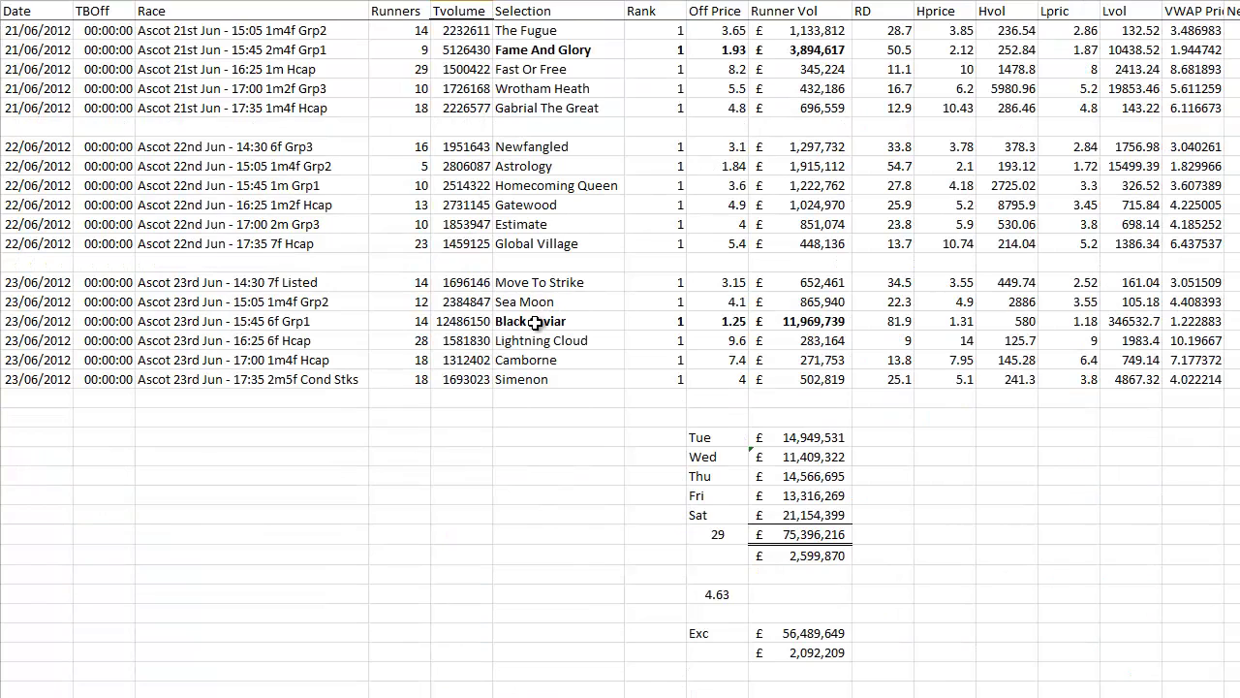
{"action": "left_click_drag", "start_coordinate": [529, 322], "coordinate": [822, 320]}
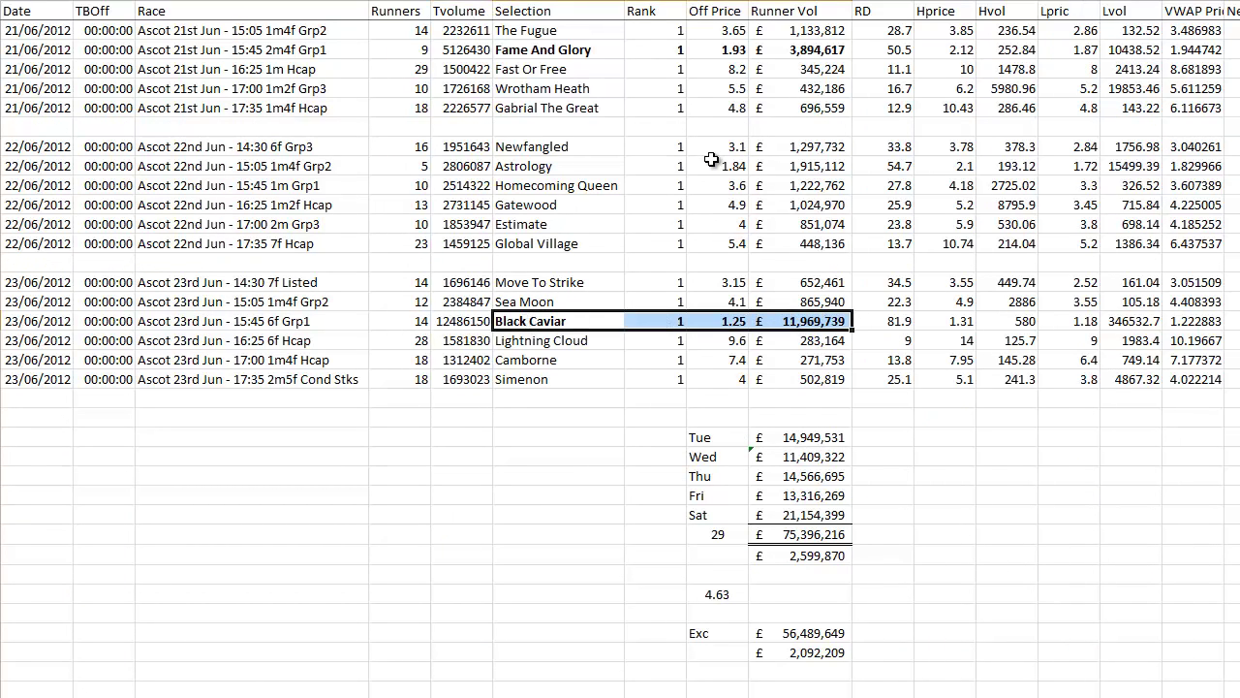
{"action": "left_click", "coordinate": [799, 321]}
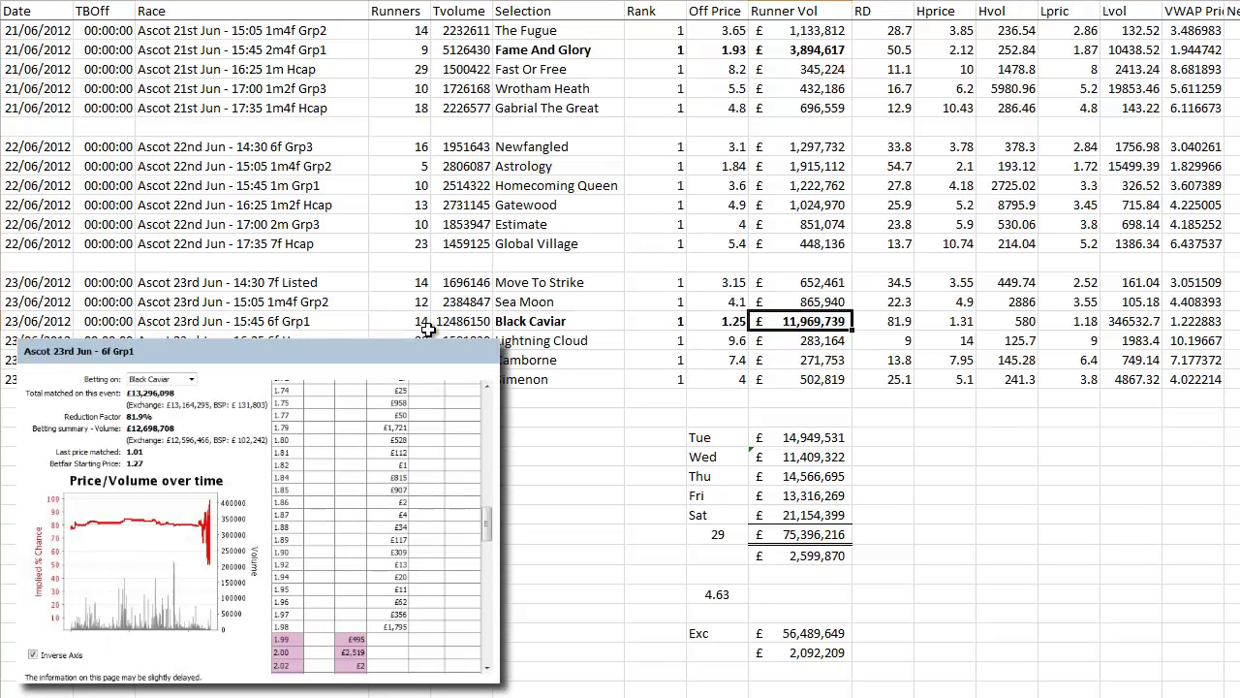
{"action": "left_click", "coordinate": [555, 319]}
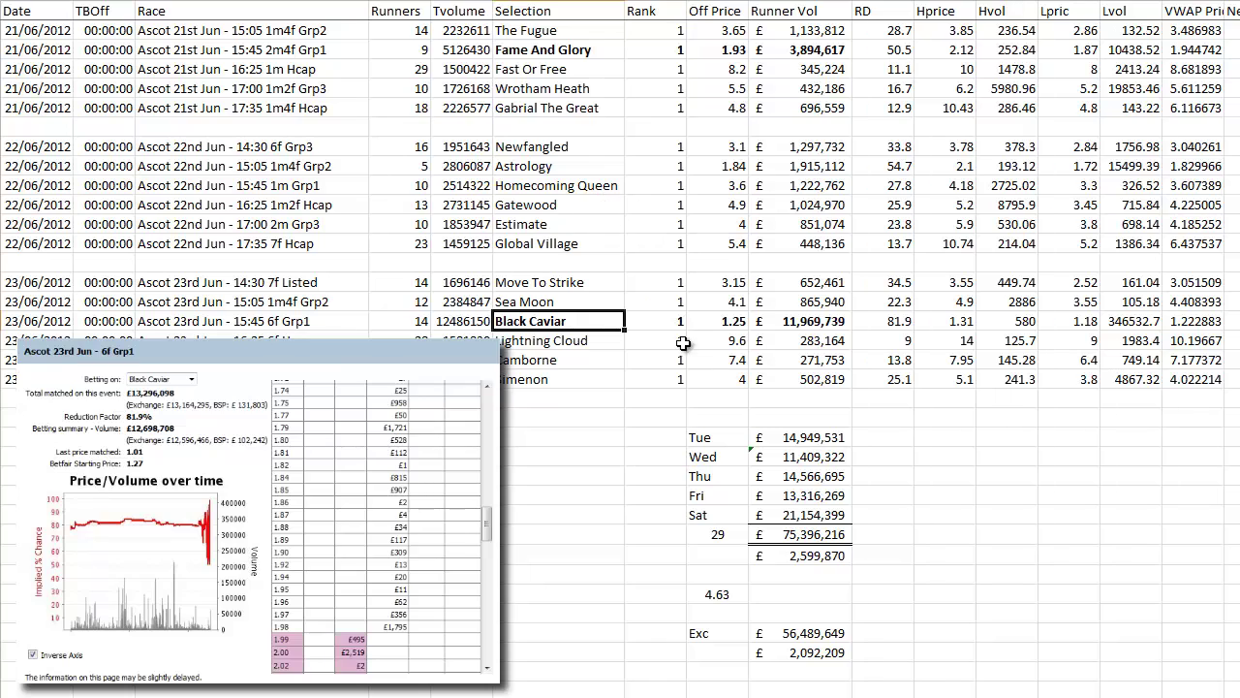
{"action": "left_click", "coordinate": [812, 321]}
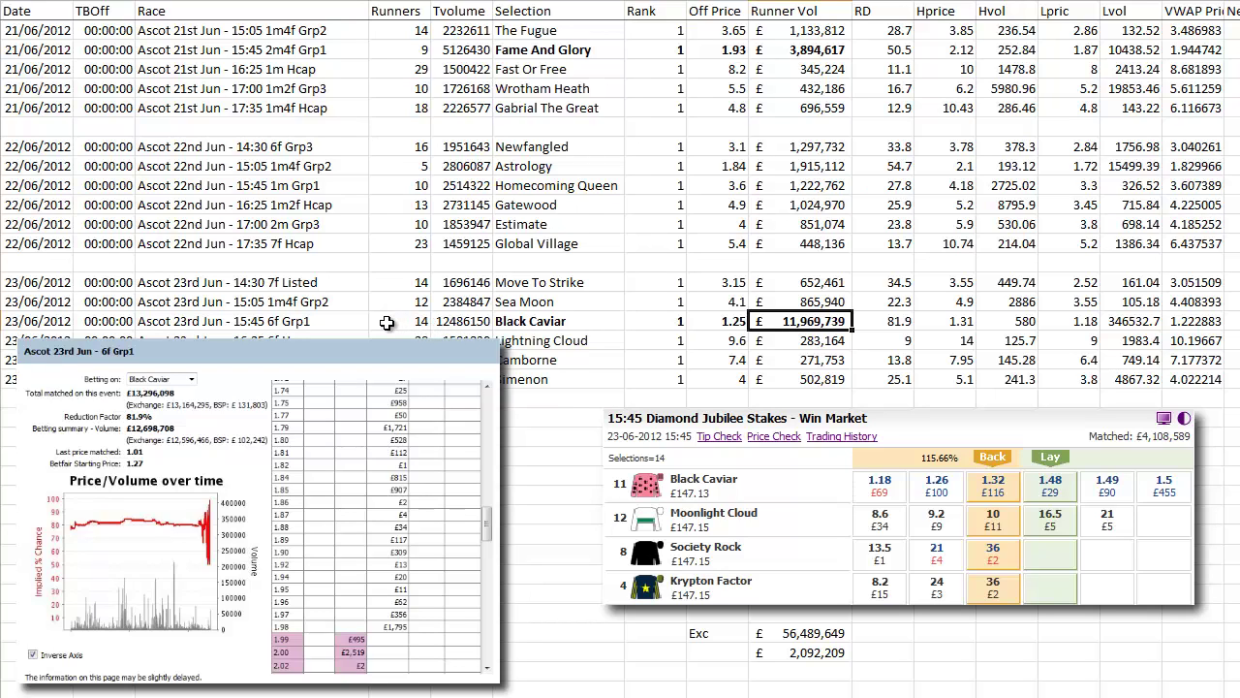
Compare Black Caviar's runner volume with the total traded volume of the 15:45 Group 1 race.
{"action": "left_click", "coordinate": [454, 324]}
{"action": "left_click_drag", "start_coordinate": [533, 324], "coordinate": [771, 327]}
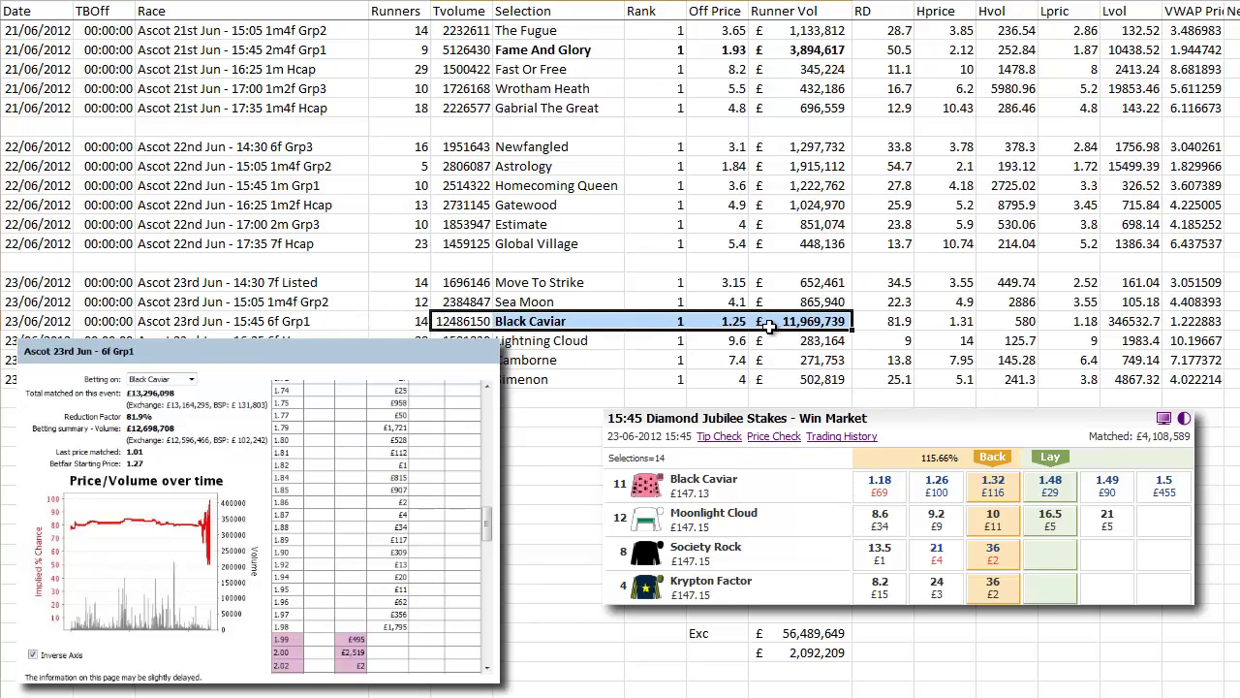
{"action": "left_click", "coordinate": [798, 322]}
{"action": "left_click", "coordinate": [469, 325]}
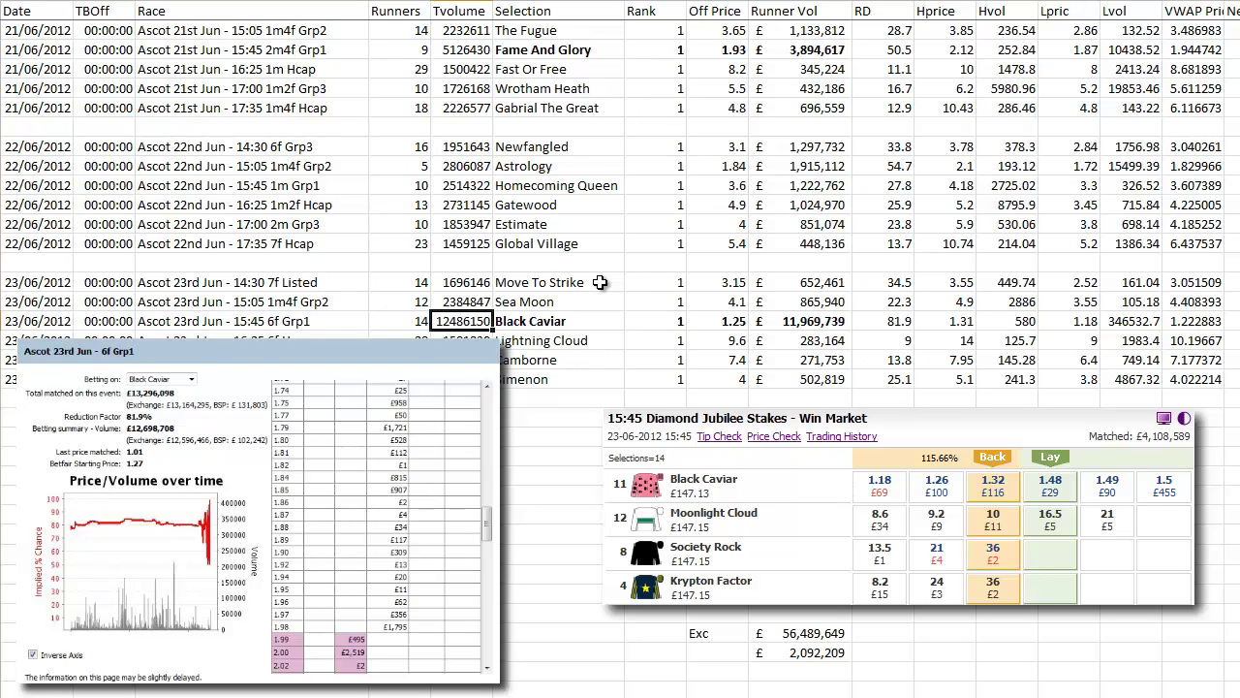
Switch to the 2011 race sheet and examine the off prices and runner volumes of Frankel and So You Think.
{"action": "key", "text": "ctrl+Page_Up"}
{"action": "scroll", "coordinate": [600, 282], "scroll_direction": "up", "scroll_amount": 1}
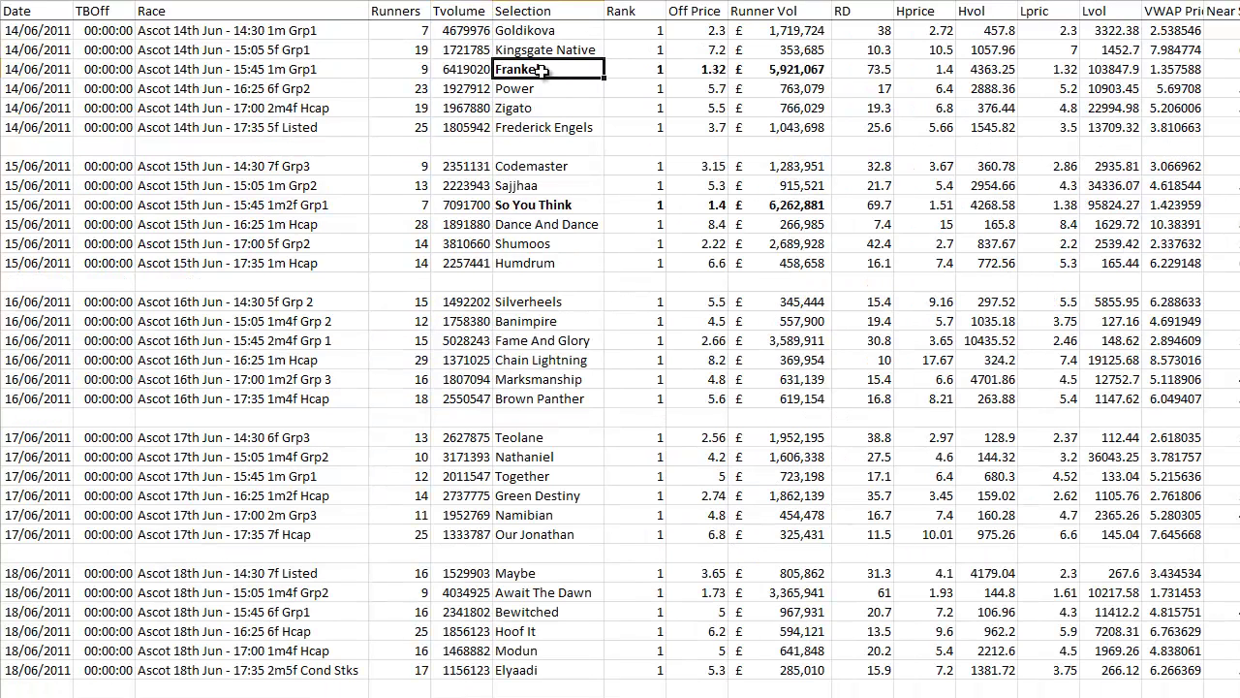
{"action": "left_click_drag", "start_coordinate": [545, 69], "coordinate": [804, 74]}
{"action": "left_click_drag", "start_coordinate": [576, 206], "coordinate": [814, 201]}
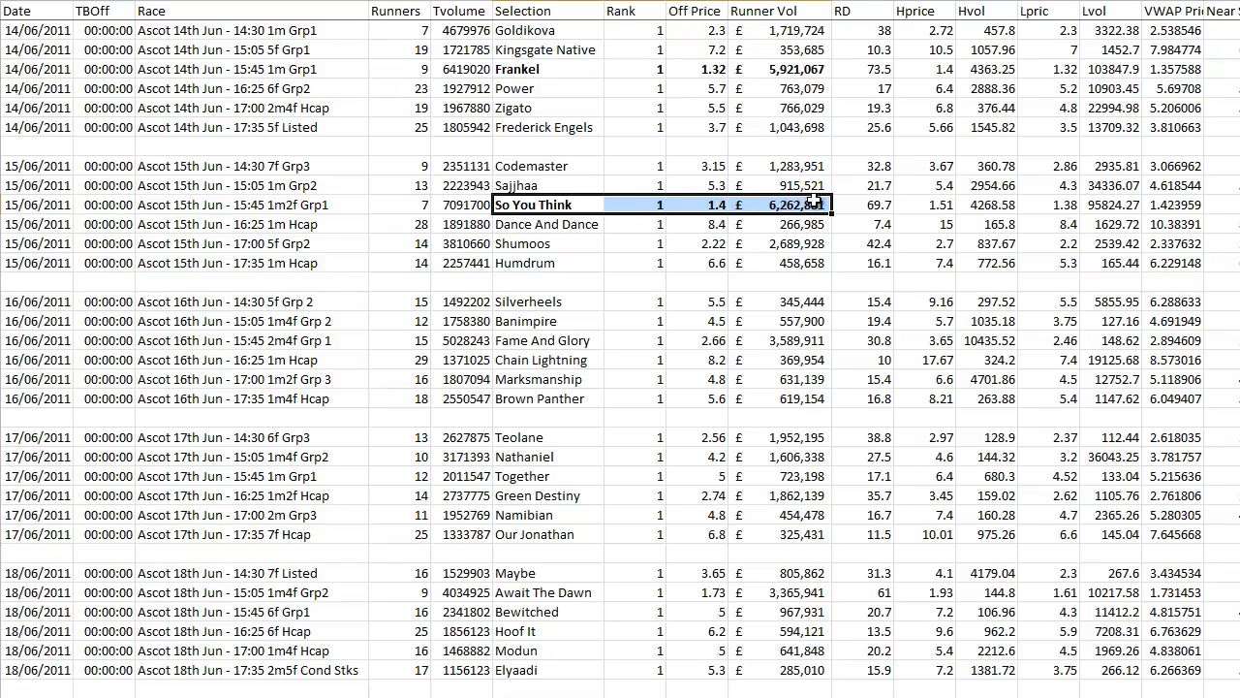
Return to the 2012 race sheet and examine So You Think's off price and runner volume on 20 June.
{"action": "key", "text": "ctrl+Page_Down"}
{"action": "scroll", "coordinate": [814, 200], "scroll_direction": "up", "scroll_amount": 5}
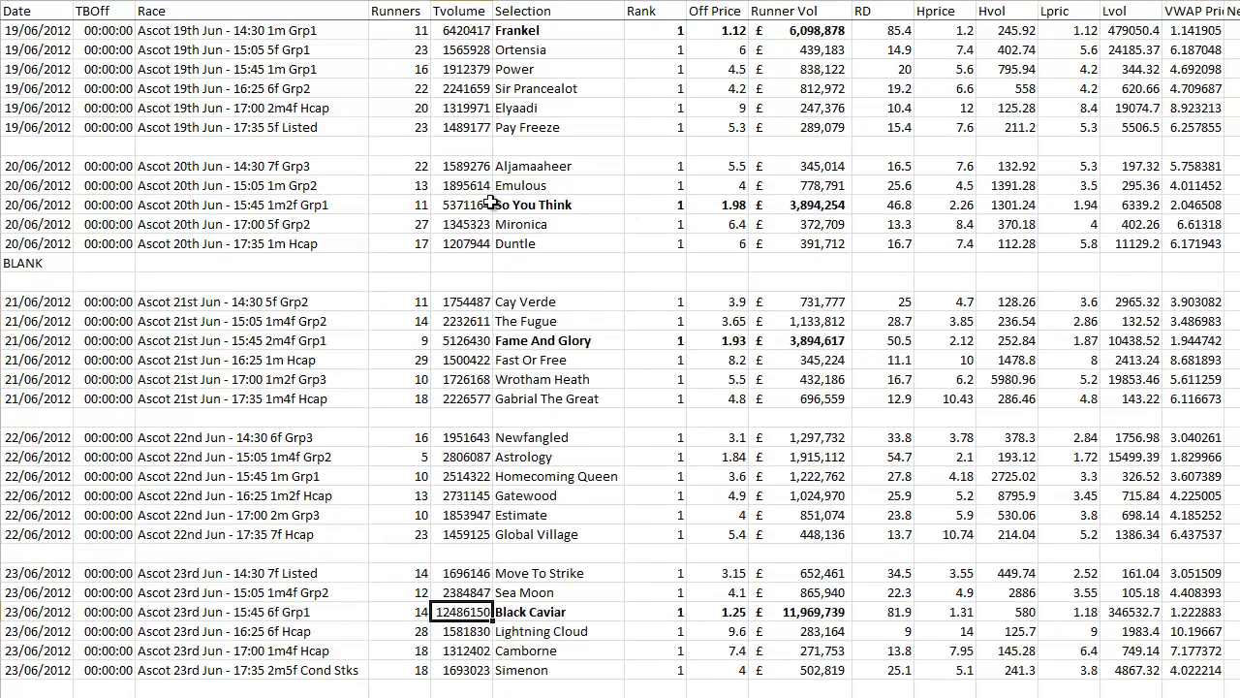
{"action": "left_click_drag", "start_coordinate": [537, 206], "coordinate": [812, 206]}
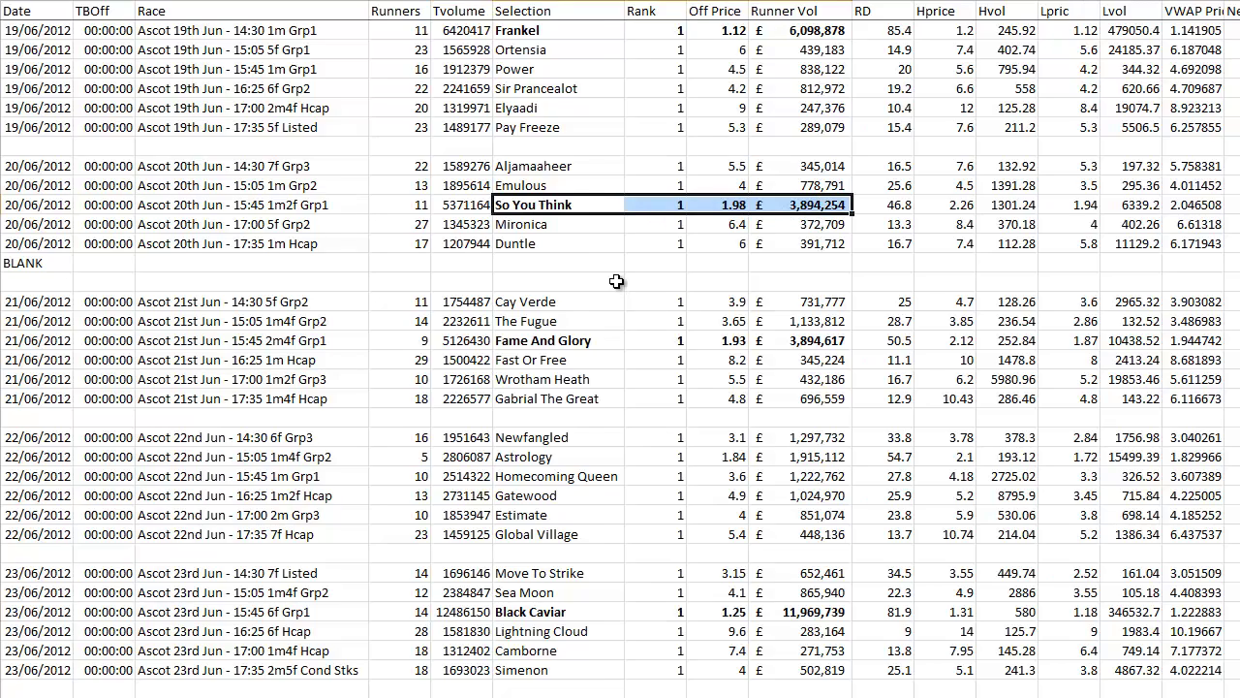
Switch to the 2010 race sheet and review its runners and the daily volume totals beneath them.
{"action": "key", "text": "ctrl+Page_Up"}
{"action": "key", "text": "ctrl+Page_Up"}
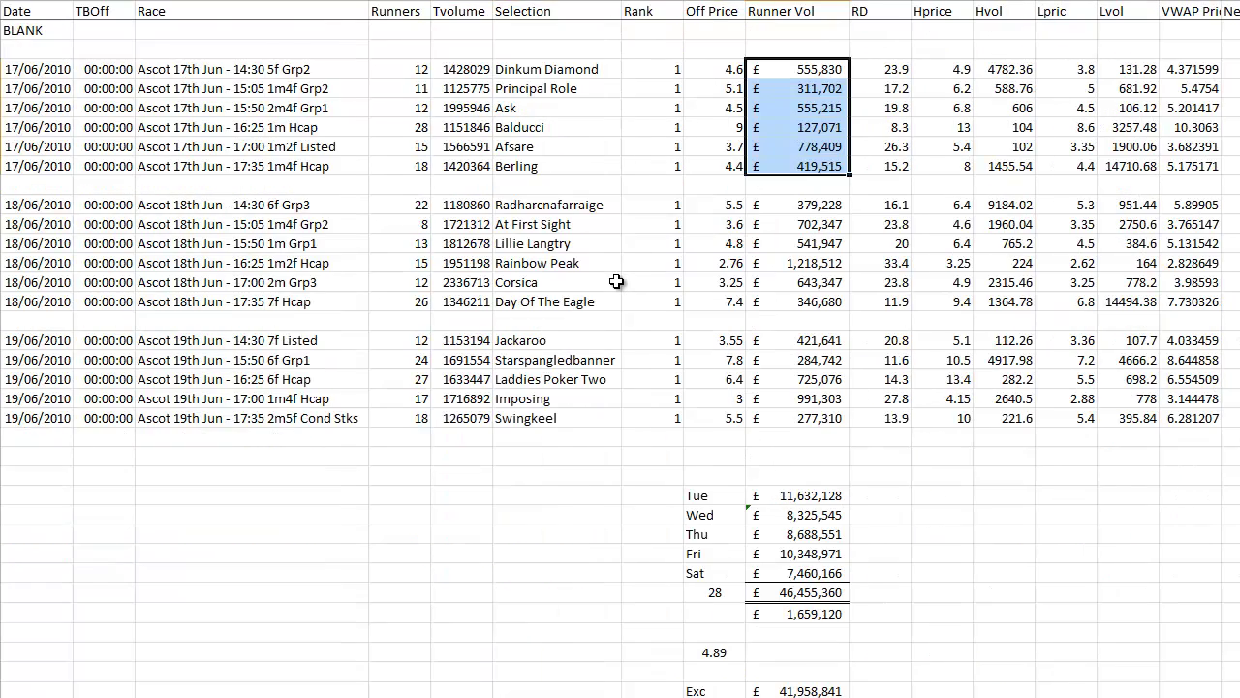
{"action": "scroll", "coordinate": [616, 282], "scroll_direction": "up", "scroll_amount": 4}
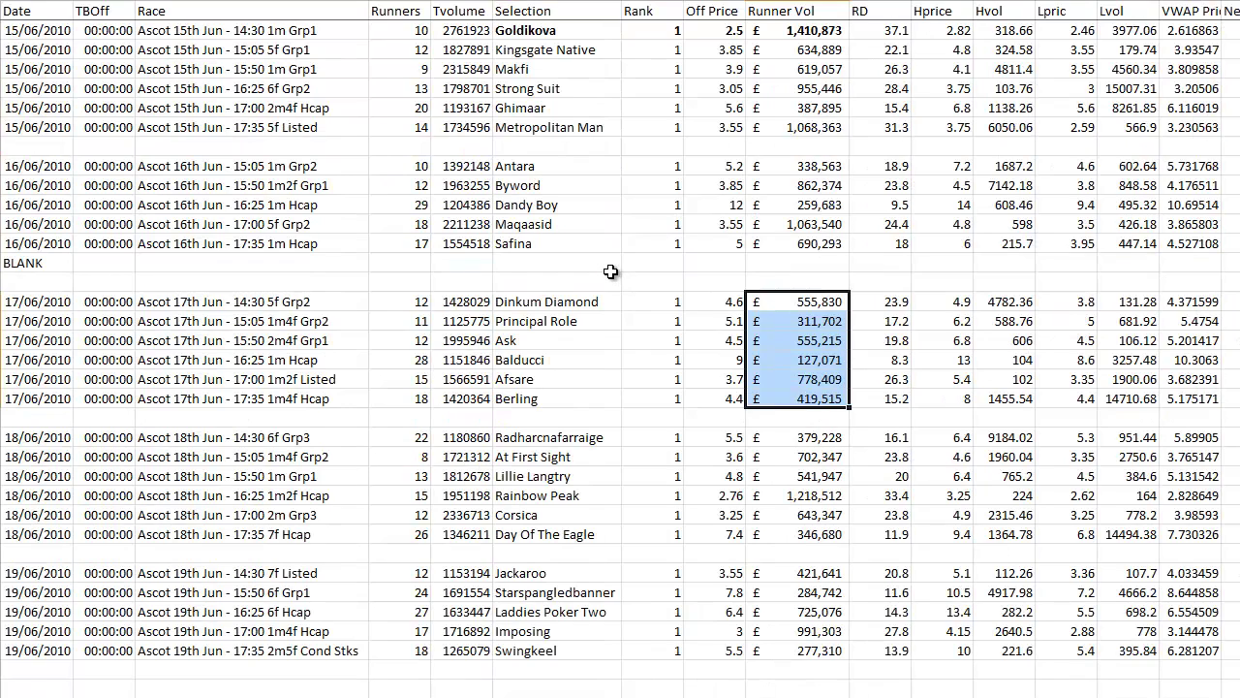
{"action": "scroll", "coordinate": [611, 272], "scroll_direction": "down", "scroll_amount": 5}
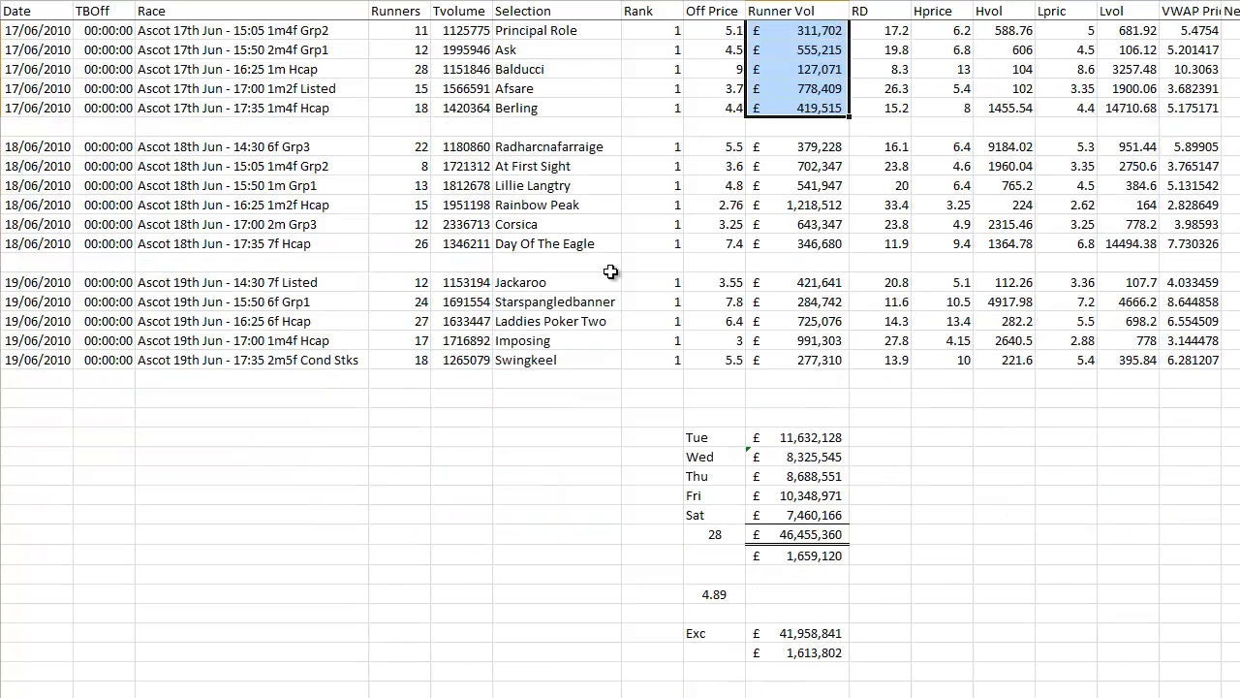
Open the 2009 race sheet and review its bold-marked runners and the daily volume totals beneath them.
{"action": "key", "text": "ctrl+Page_Up"}
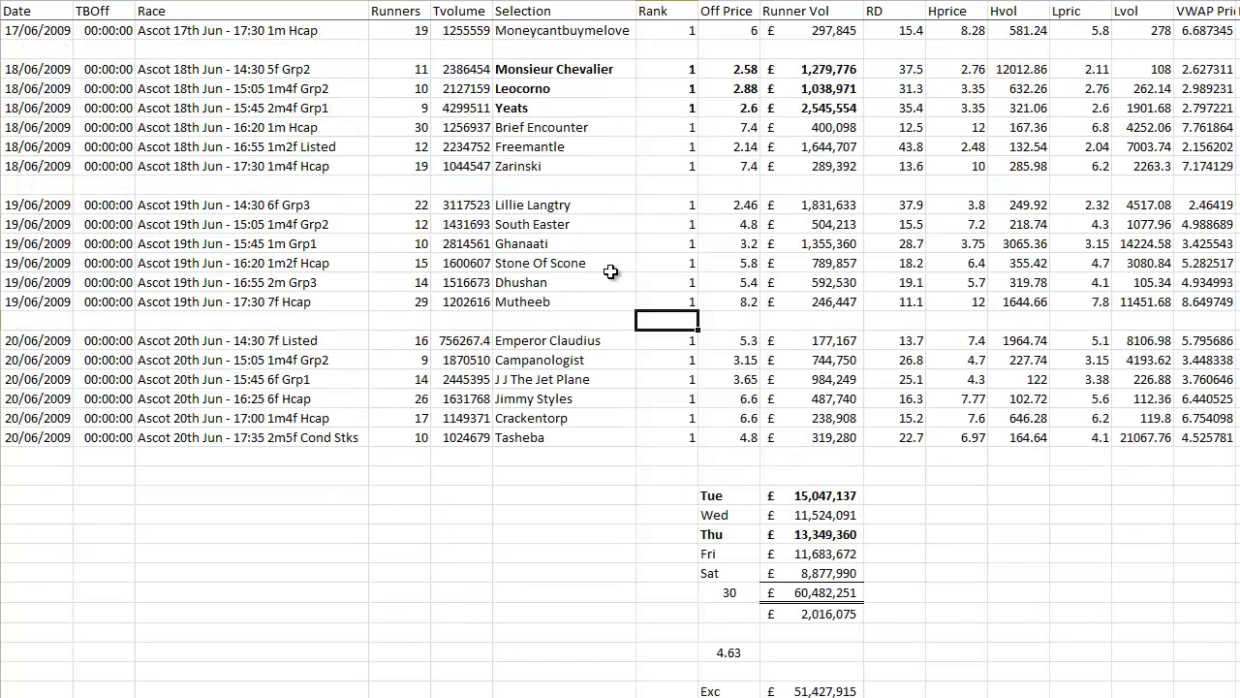
{"action": "scroll", "coordinate": [610, 272], "scroll_direction": "up", "scroll_amount": 4}
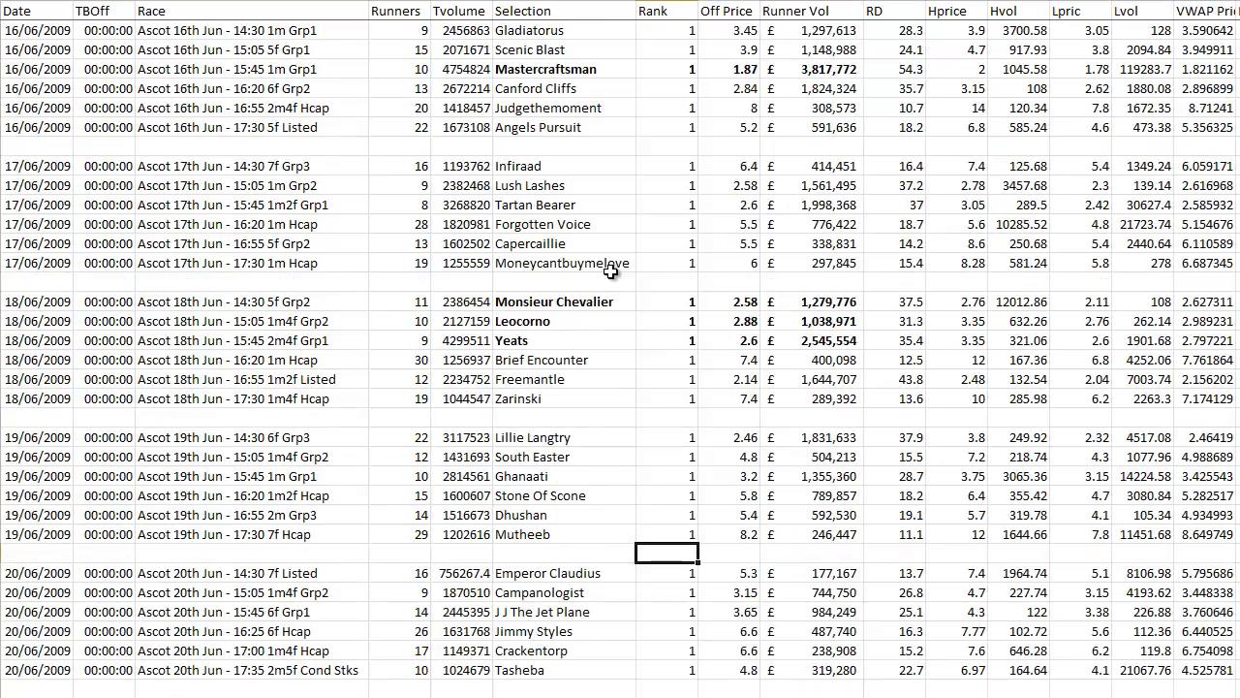
{"action": "scroll", "coordinate": [611, 272], "scroll_direction": "down", "scroll_amount": 3}
{"action": "scroll", "coordinate": [610, 272], "scroll_direction": "down", "scroll_amount": 2}
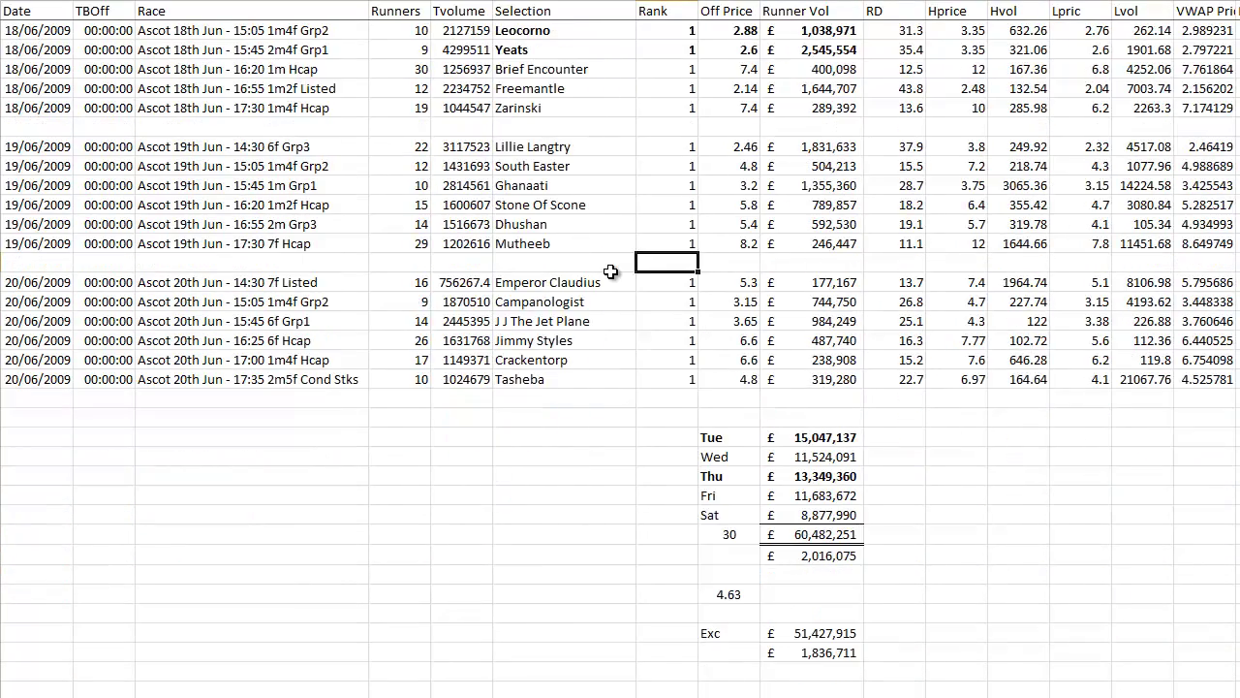
{"action": "scroll", "coordinate": [610, 271], "scroll_direction": "down", "scroll_amount": 1}
{"action": "scroll", "coordinate": [611, 272], "scroll_direction": "up", "scroll_amount": 1}
Return to the 2013 race sheet and select the name of the 14:30 Group 1 race on 18 June.
{"action": "key", "text": "ctrl+Page_Down"}
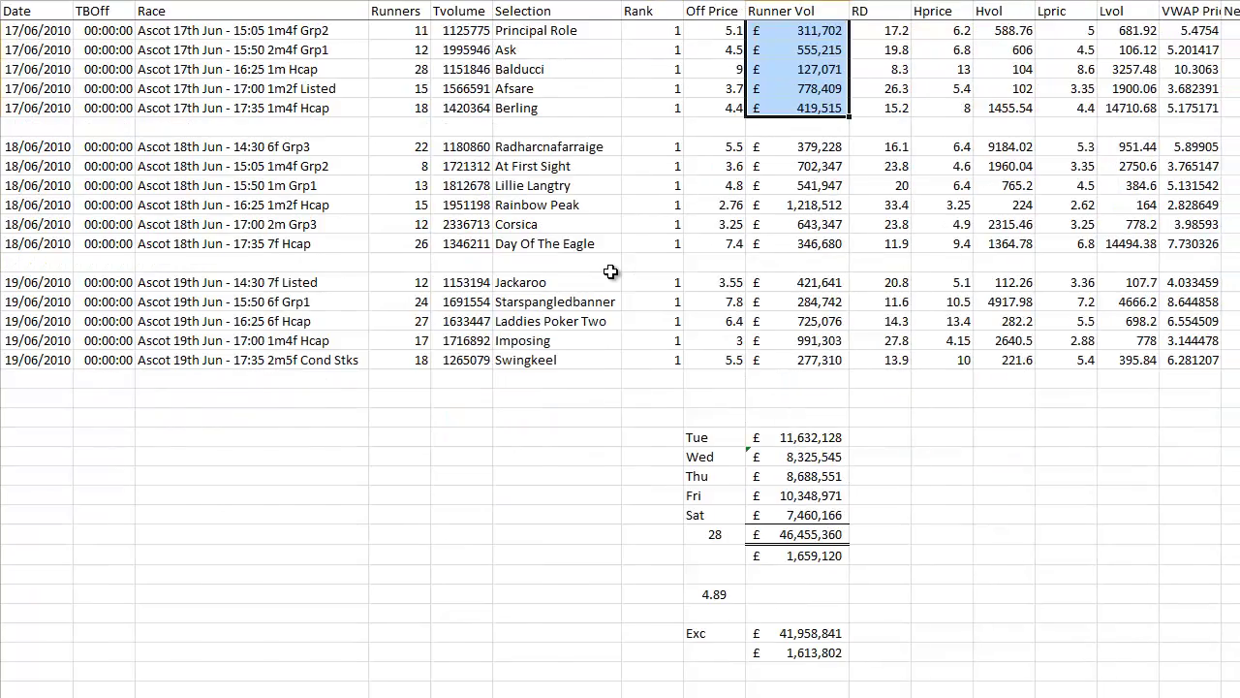
{"action": "key", "text": "ctrl+Page_Down"}
{"action": "key", "text": "ctrl+Page_Down"}
{"action": "key", "text": "ctrl+Page_Down"}
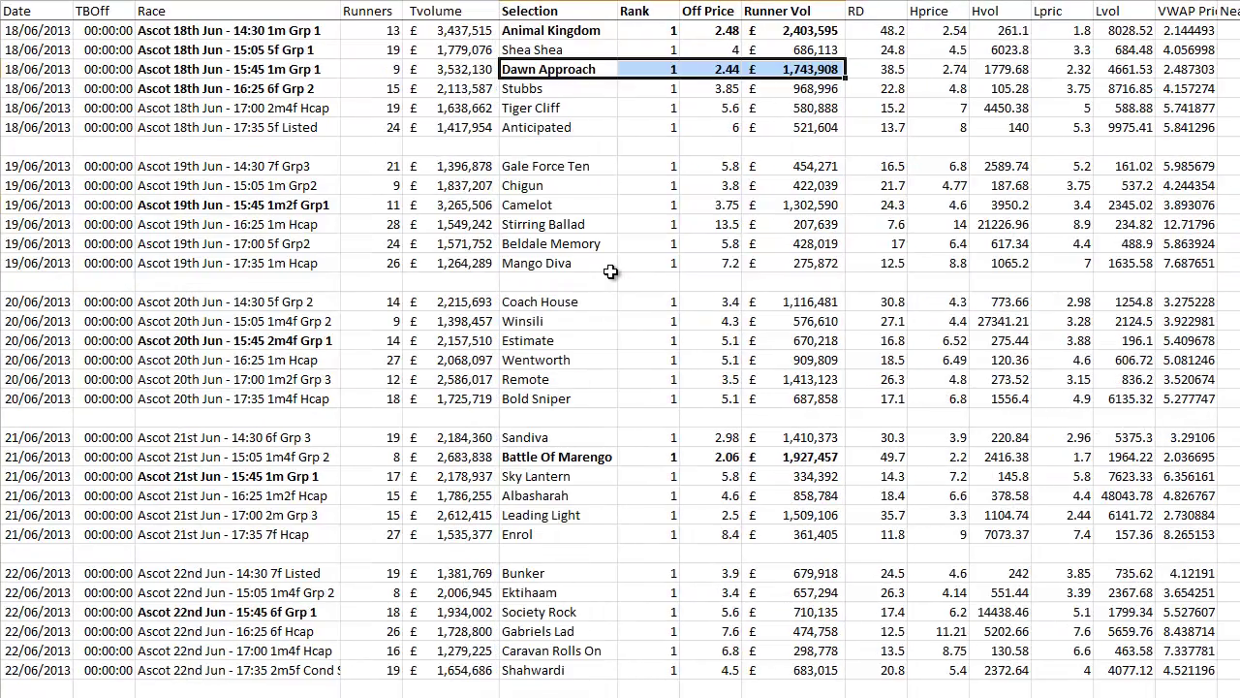
{"action": "key", "text": "ctrl+Page_Down"}
{"action": "key", "text": "ctrl+Page_Up"}
{"action": "key", "text": "Up"}
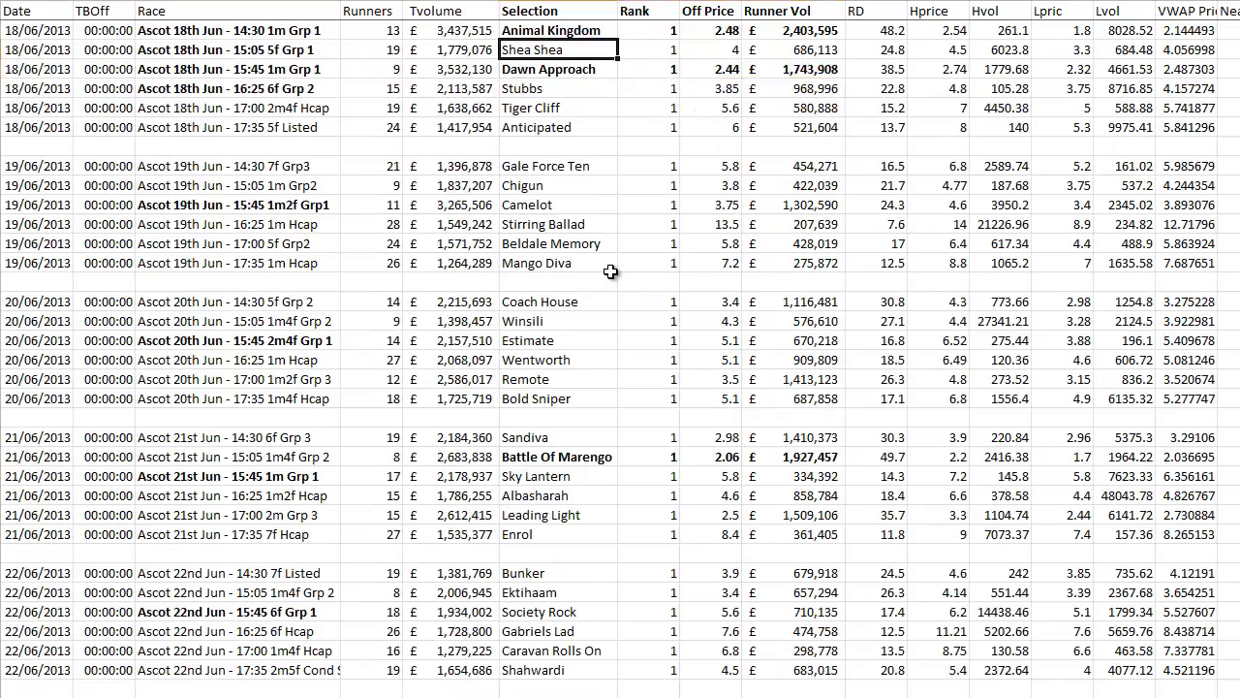
{"action": "key", "text": "Up"}
{"action": "key", "text": "Left"}
{"action": "key", "text": "Left"}
{"action": "key", "text": "Left"}
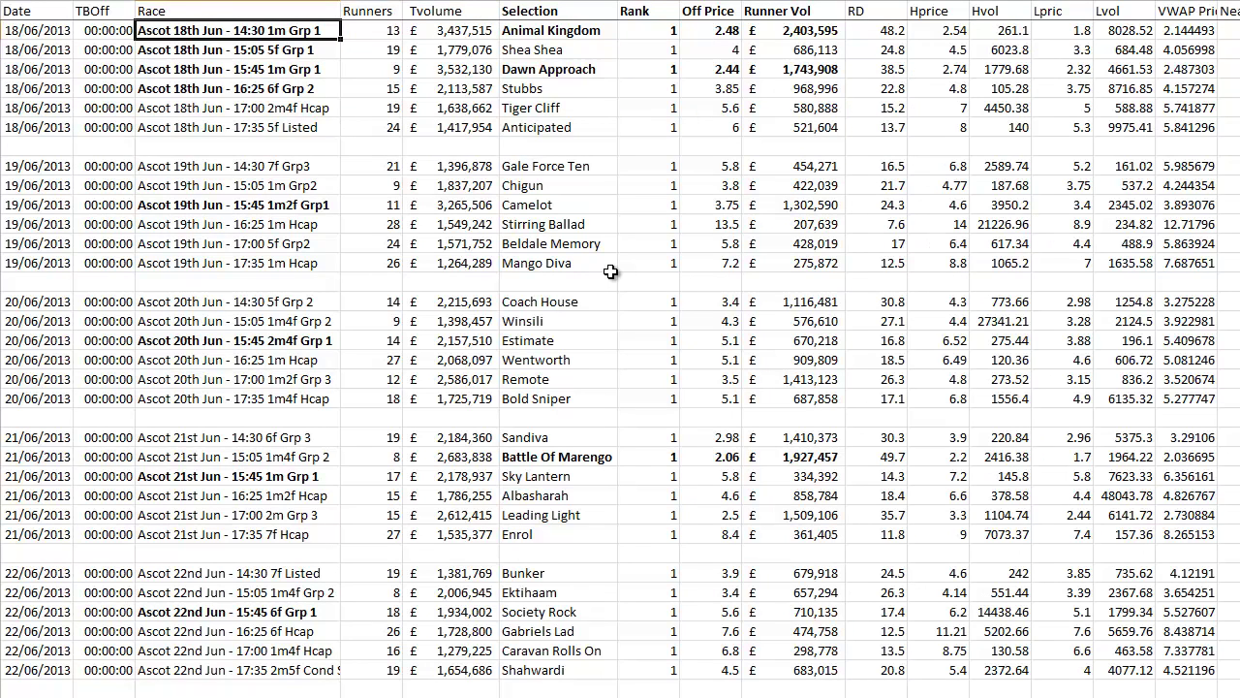
Go through the 2013 race names from 18 June down to the 17:35 handicap on 20 June.
{"action": "key", "text": "Down"}
{"action": "key", "text": "Down"}
{"action": "key", "text": "Down"}
{"action": "key", "text": "Down"}
{"action": "key", "text": "Down"}
{"action": "key", "text": "Down"}
{"action": "key", "text": "Down"}
{"action": "key", "text": "Down"}
{"action": "key", "text": "Down"}
{"action": "key", "text": "Down"}
{"action": "key", "text": "Down"}
{"action": "key", "text": "Down"}
{"action": "key", "text": "Down"}
{"action": "key", "text": "Down"}
{"action": "key", "text": "Down"}
{"action": "key", "text": "Down"}
{"action": "key", "text": "Down"}
{"action": "key", "text": "Down"}
{"action": "key", "text": "Down"}
{"action": "key", "text": "Down"}
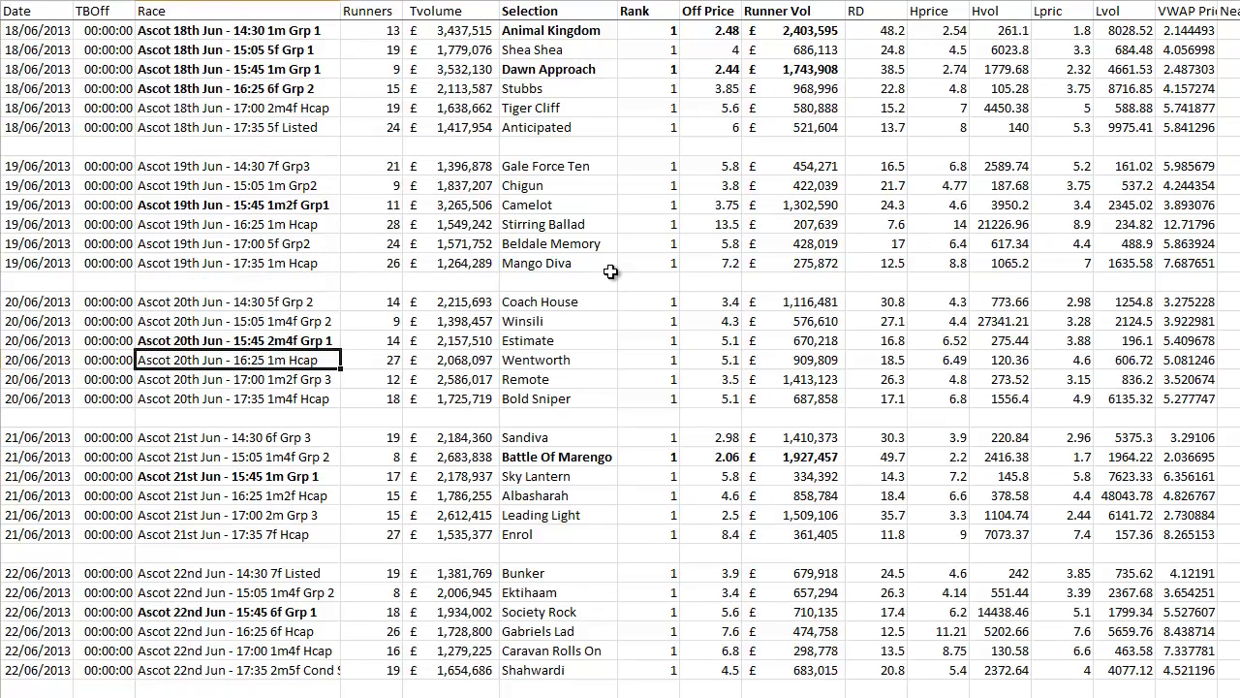
{"action": "key", "text": "Up"}
{"action": "key", "text": "Up"}
{"action": "key", "text": "Up"}
{"action": "key", "text": "Up"}
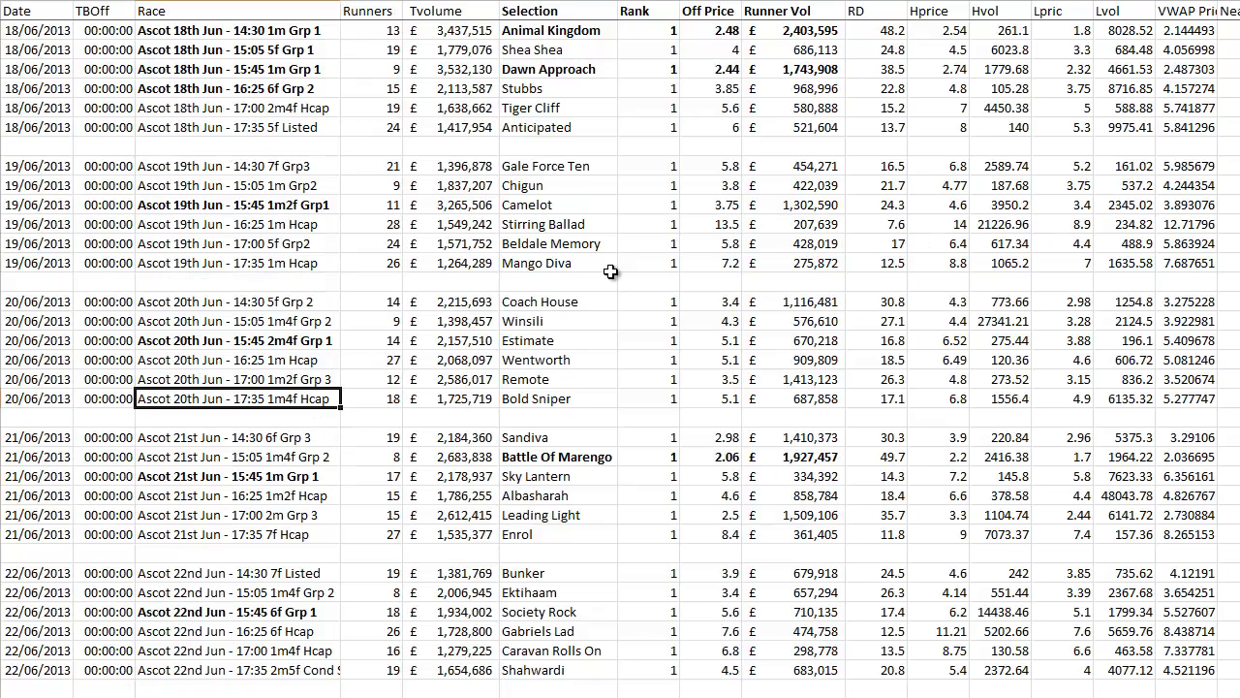
{"action": "key", "text": "ctrl+Right"}
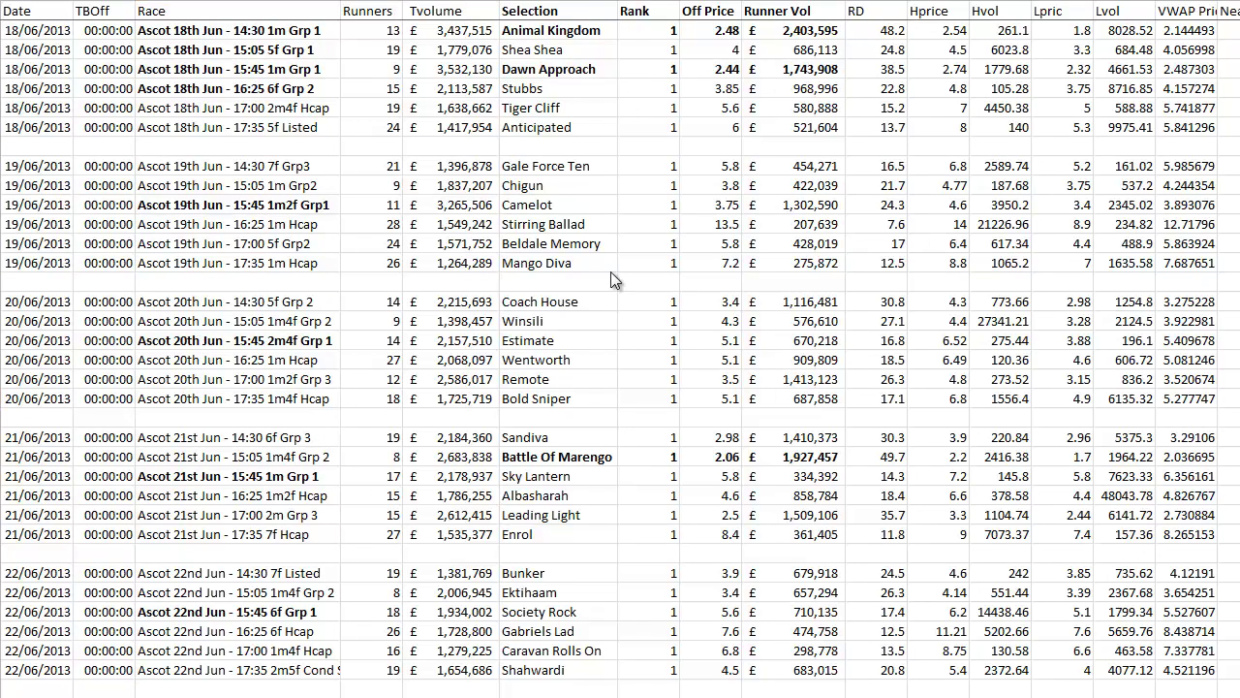
{"action": "key", "text": "ctrl+Left"}
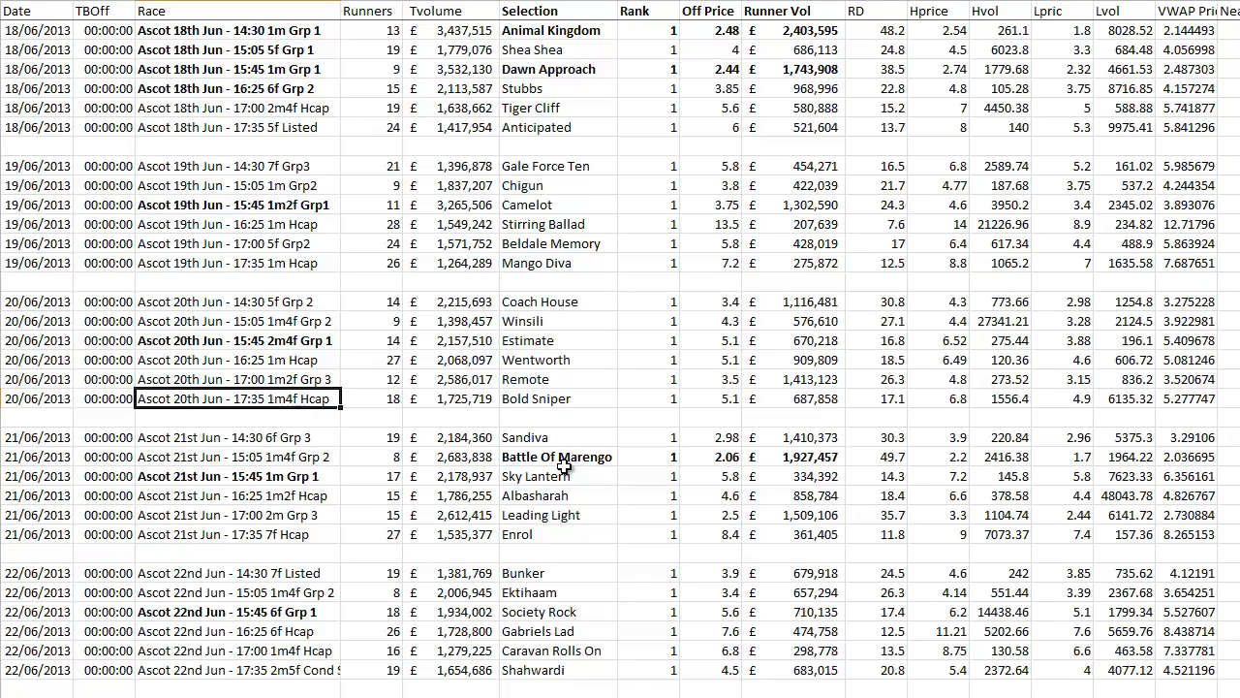
{"action": "scroll", "coordinate": [566, 461], "scroll_direction": "down", "scroll_amount": 1}
{"action": "scroll", "coordinate": [563, 462], "scroll_direction": "up", "scroll_amount": 1}
Switch to the yearly summary sheet and highlight the Tuesday to Saturday and total volumes for 2009 to 2013.
{"action": "key", "text": "ctrl+Page_Down"}
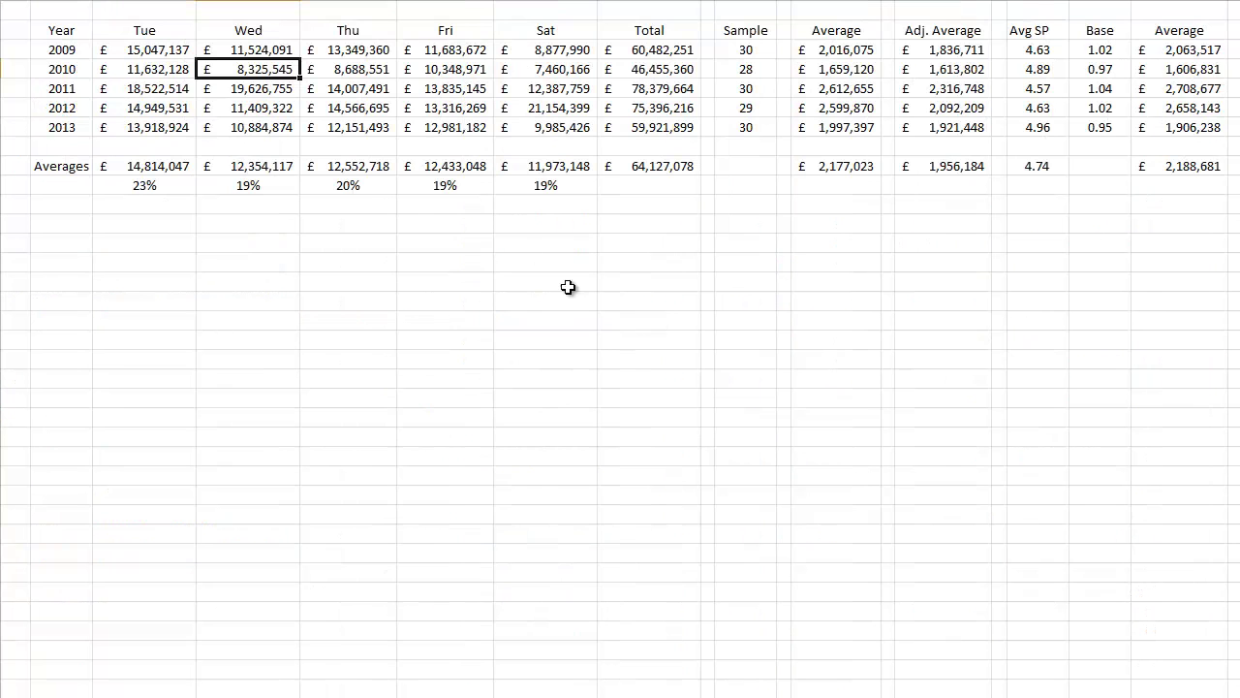
{"action": "left_click_drag", "start_coordinate": [105, 43], "coordinate": [614, 127]}
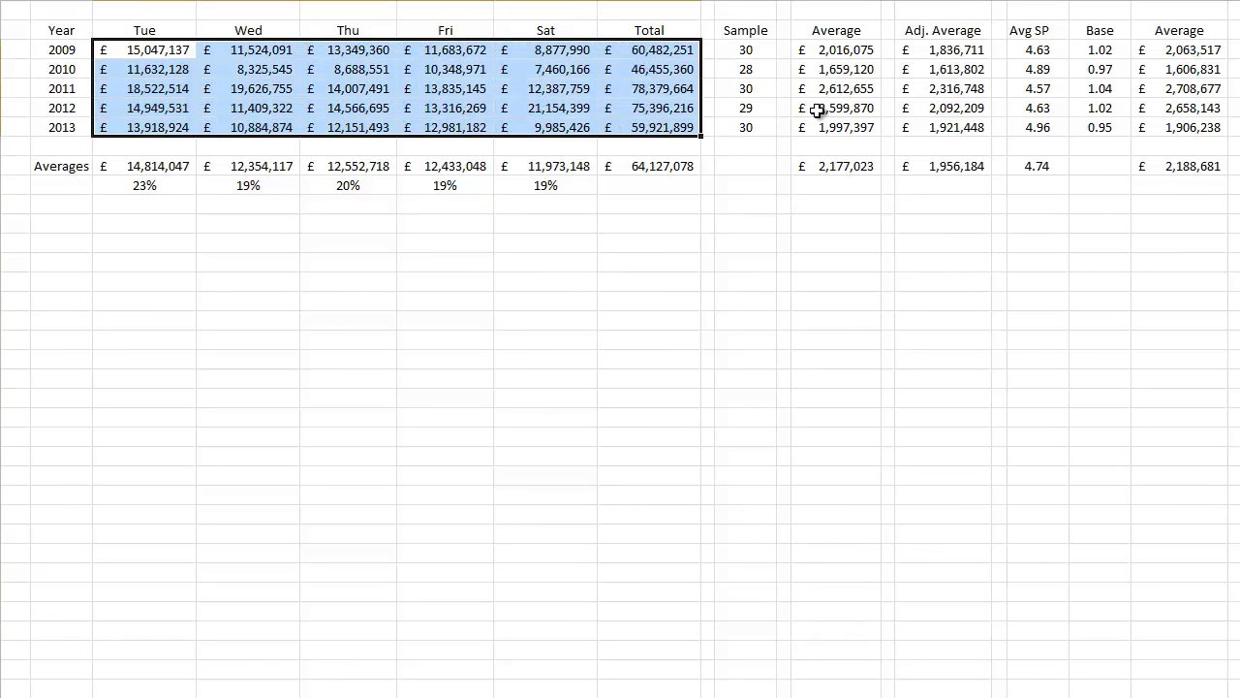